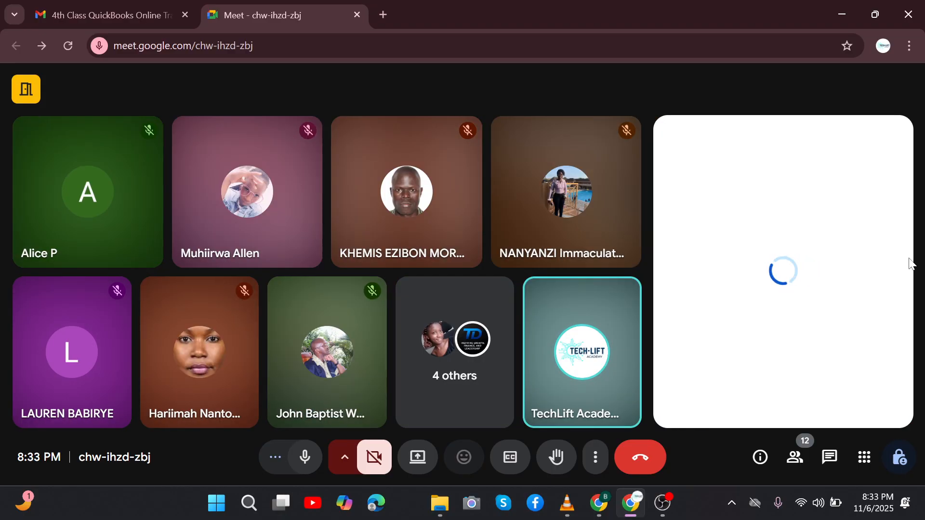
Step: Switch off 'Turn on their microphone' in Meet host controls, then close the panel
drag(914, 255, 916, 278)
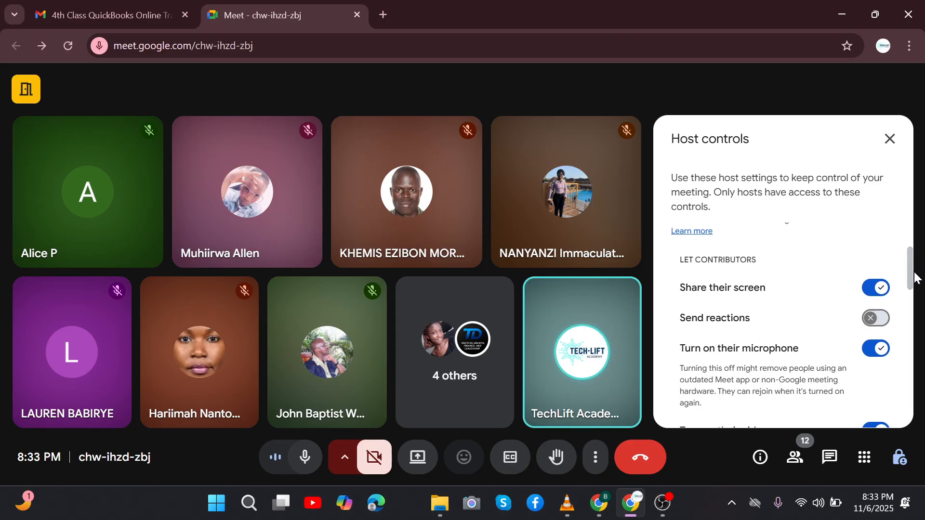
click(881, 348)
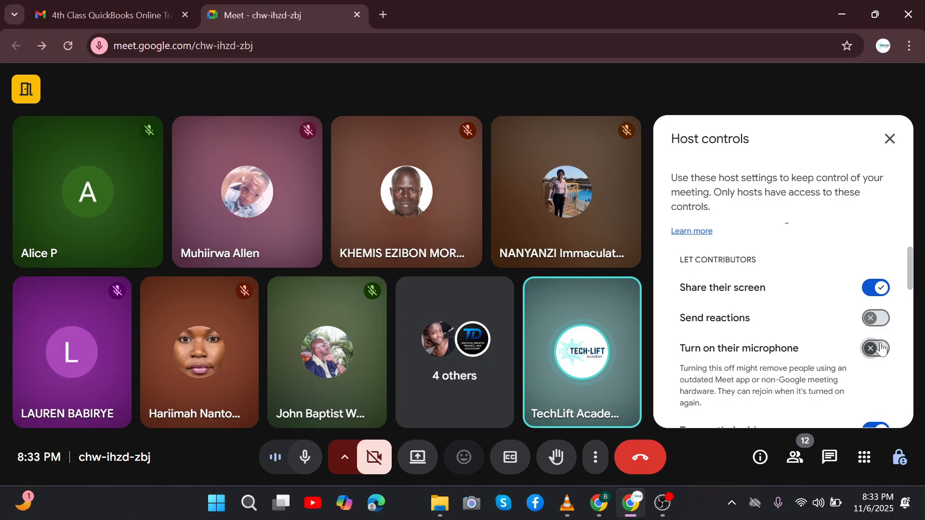
click(889, 138)
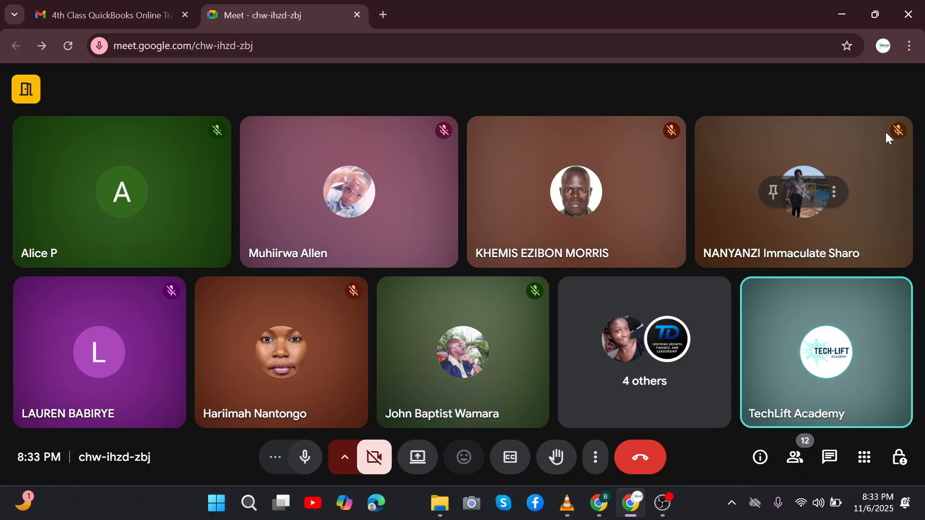
Step: Check the Desktop folder window, then return to the Google Meet call
mouse_move(440, 503)
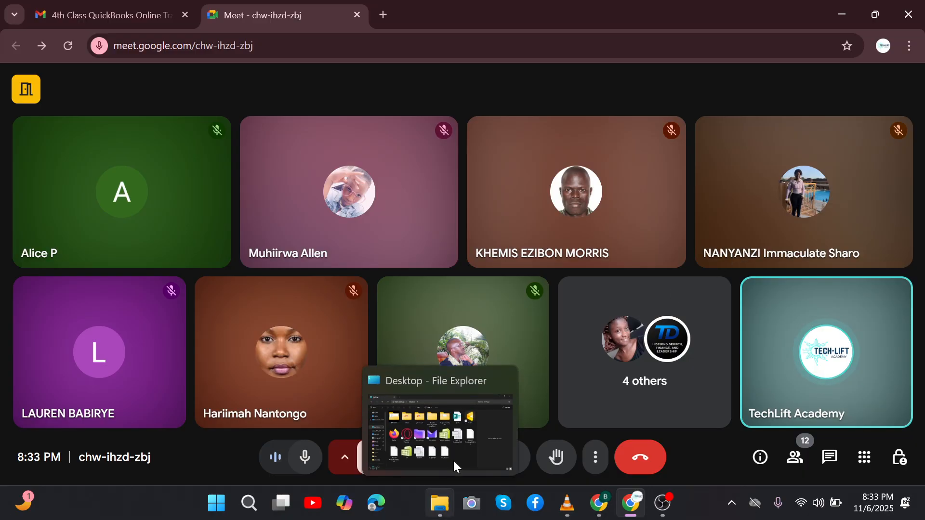
click(453, 458)
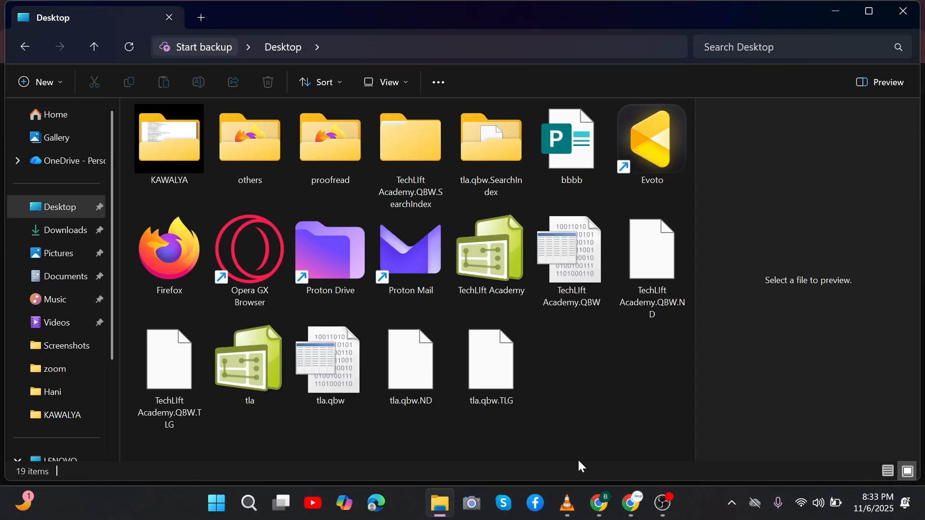
mouse_move(631, 504)
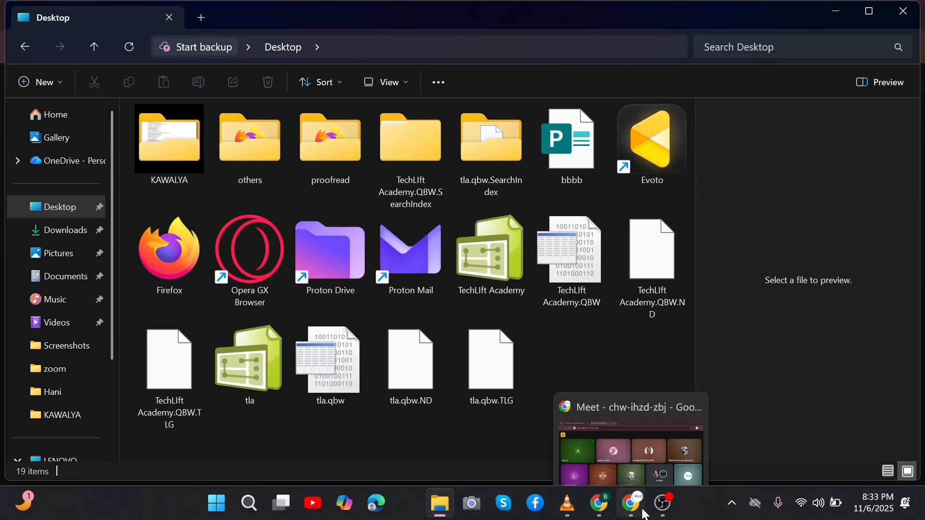
click(625, 418)
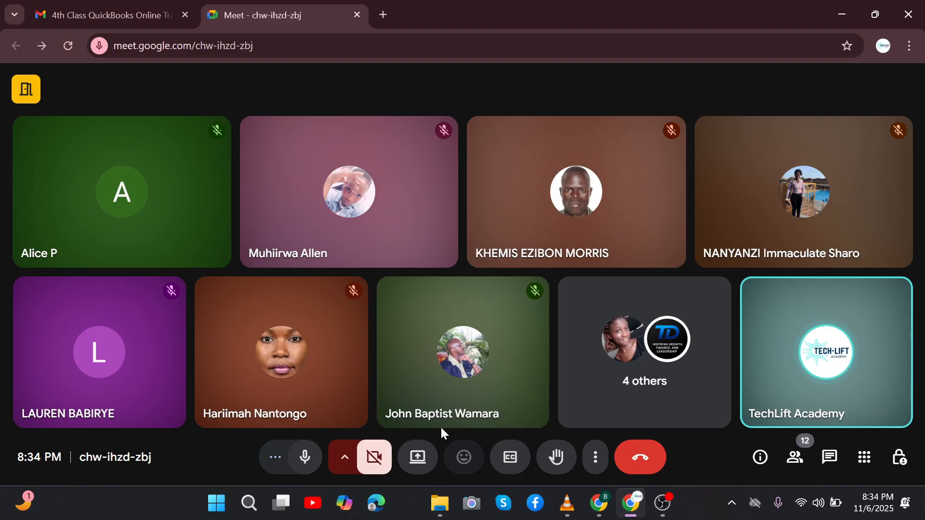
Step: Present the entire screen to the meeting and hide the sharing notice
click(419, 456)
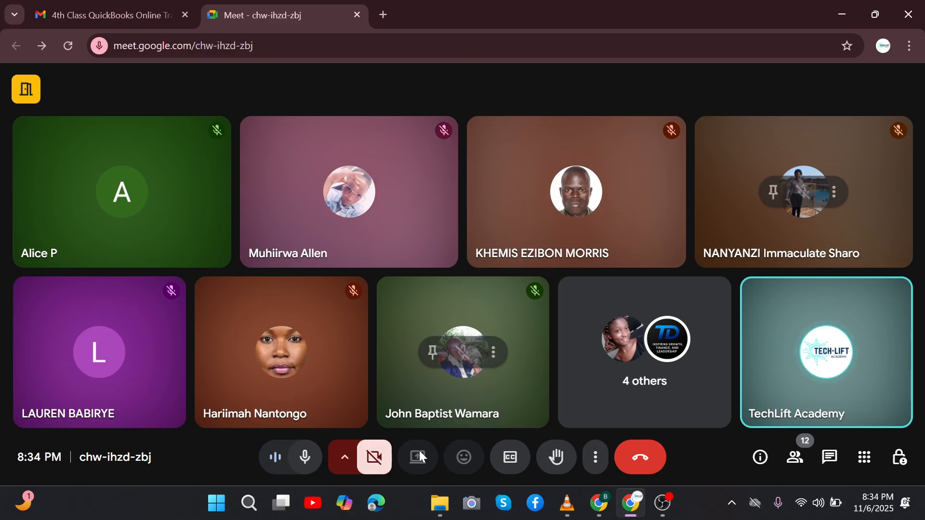
click(612, 131)
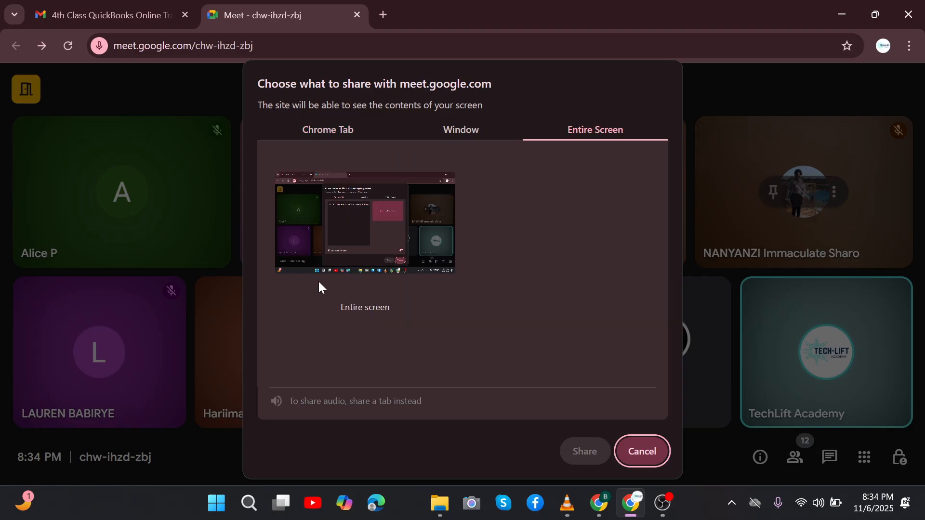
click(385, 232)
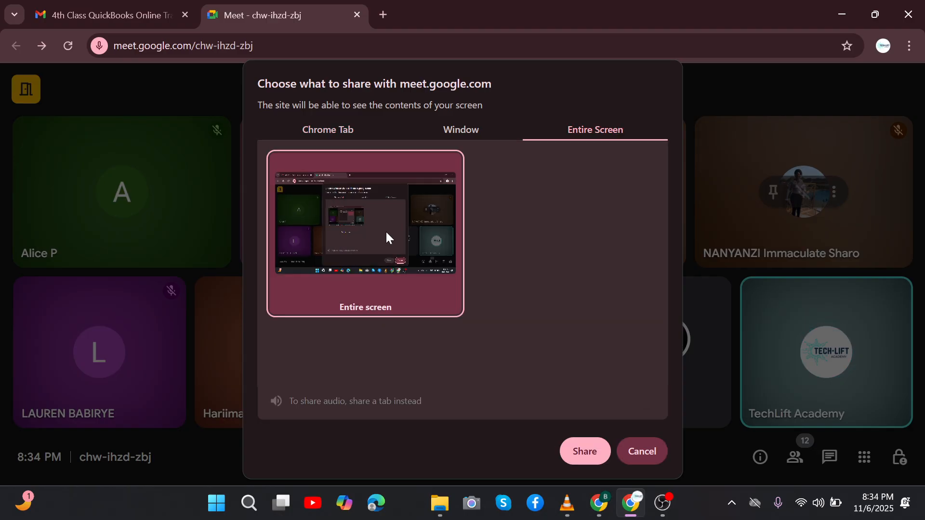
click(597, 450)
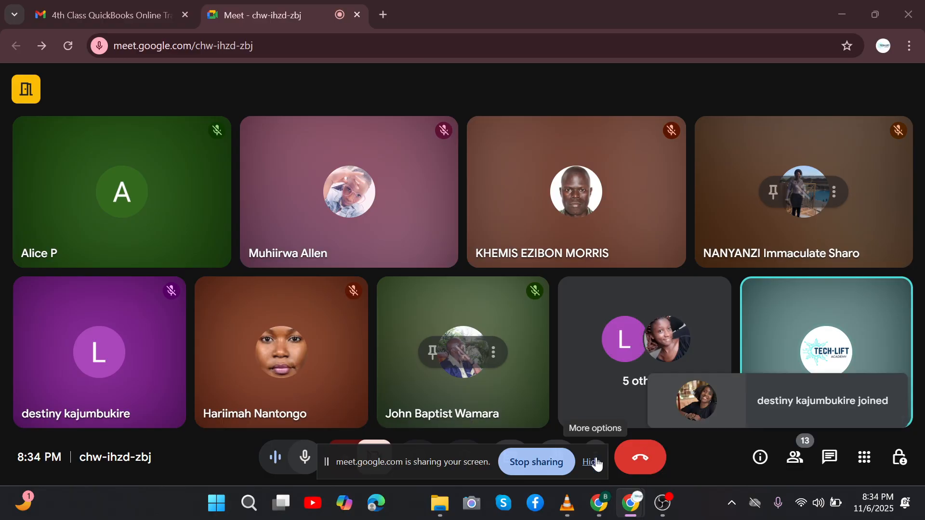
click(593, 461)
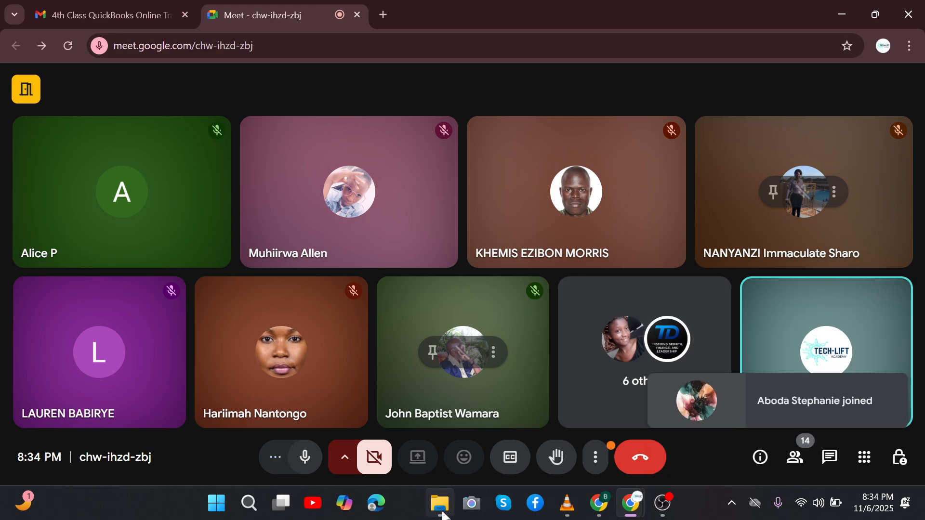
Step: Open the TechLIft Academy company file from the Desktop folder in File Explorer
mouse_move(439, 503)
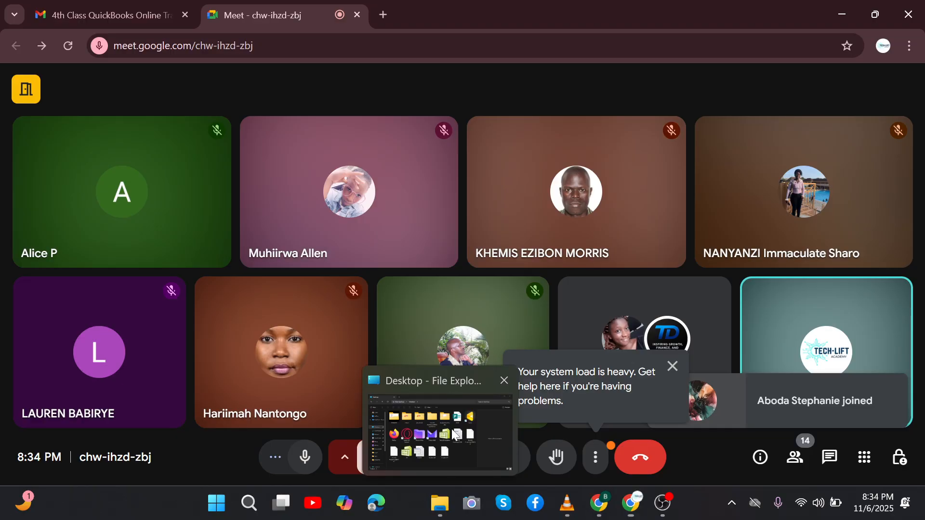
click(454, 435)
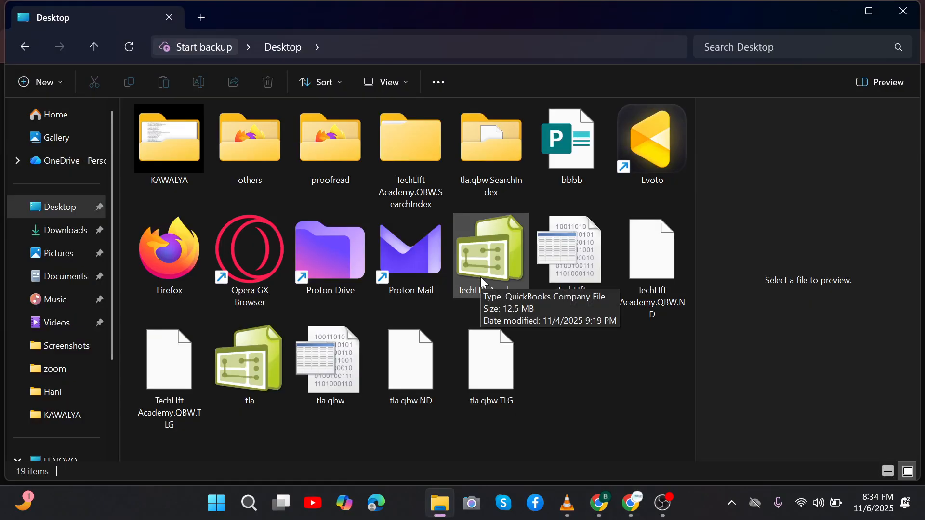
double_click(503, 264)
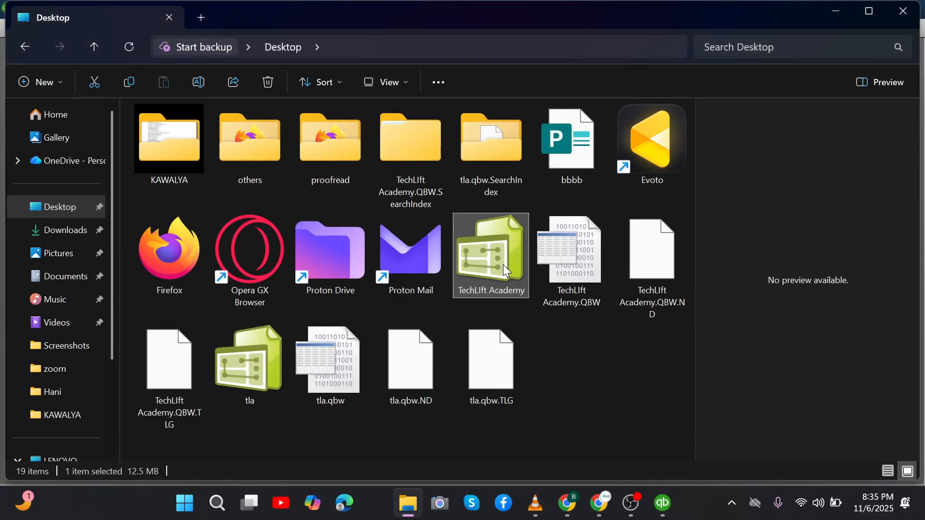
Step: Bring the QuickBooks window loading the TechLIft Academy file to the front
click(664, 503)
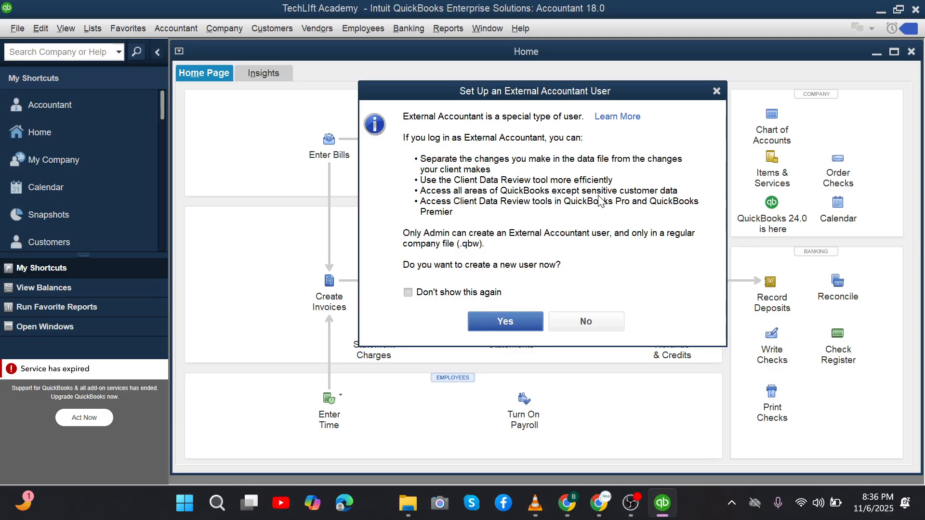
Step: Decline the External Accountant user setup and close the web browser and Accountant Center windows
click(719, 92)
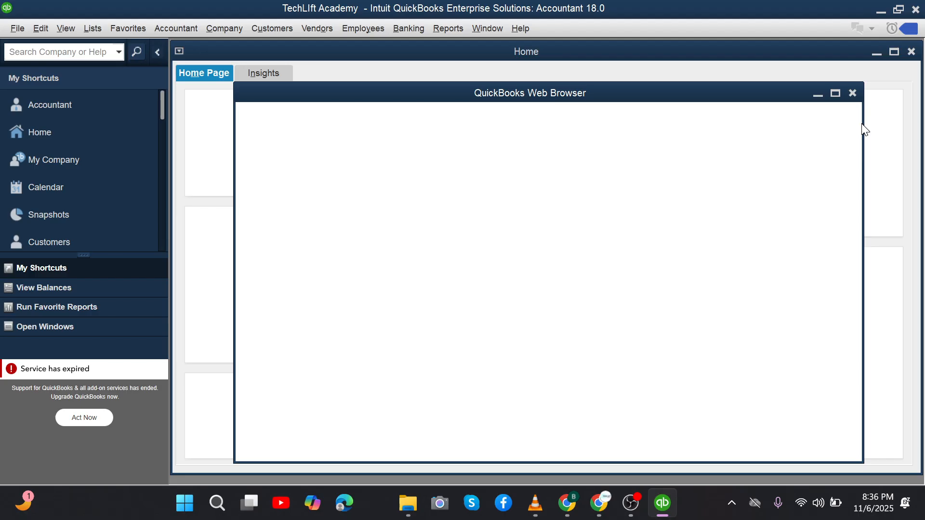
click(854, 94)
click(853, 93)
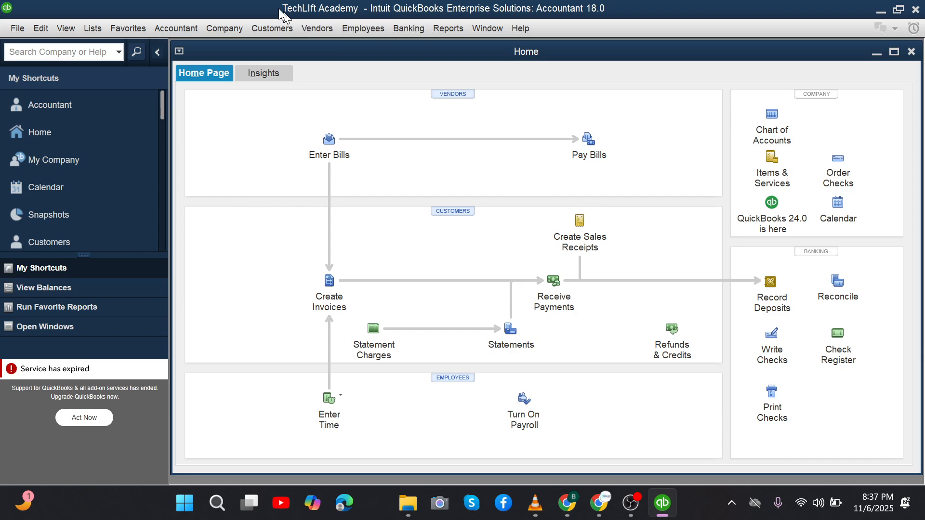
double_click(320, 5)
drag(352, 6, 462, 1)
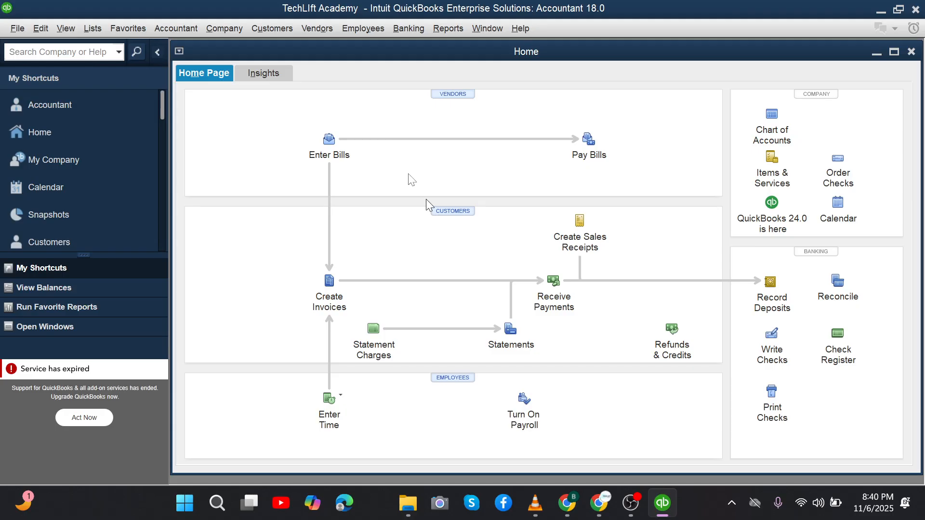
Step: Open the Customers menu, close it, and reopen it to reach Customer Center
click(279, 26)
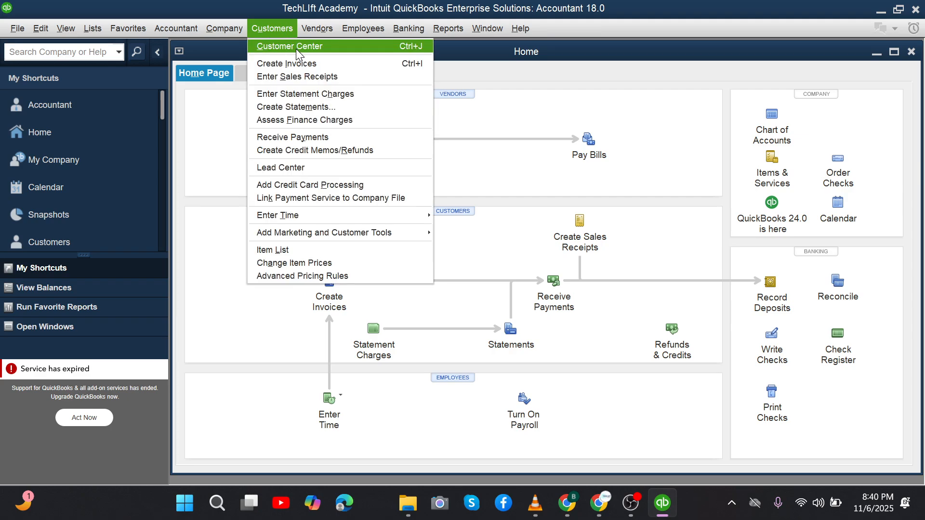
click(466, 174)
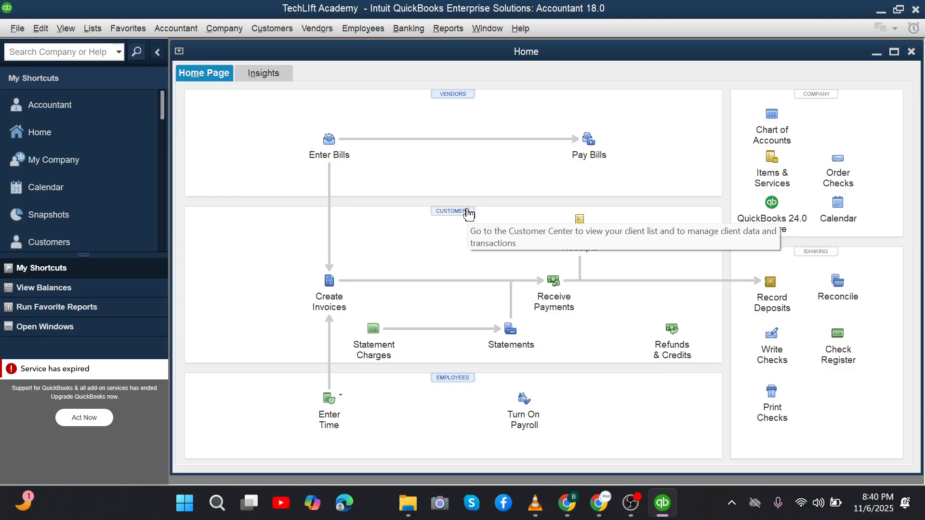
click(276, 30)
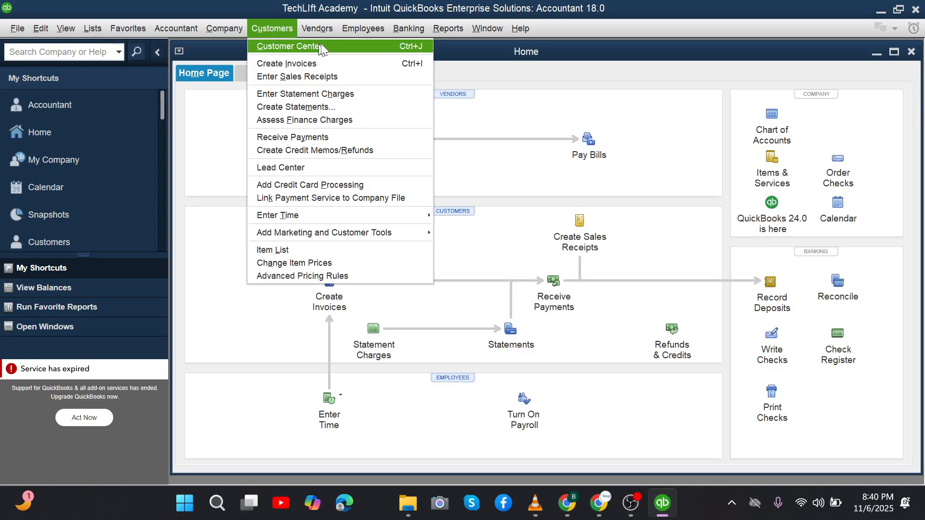
click(363, 46)
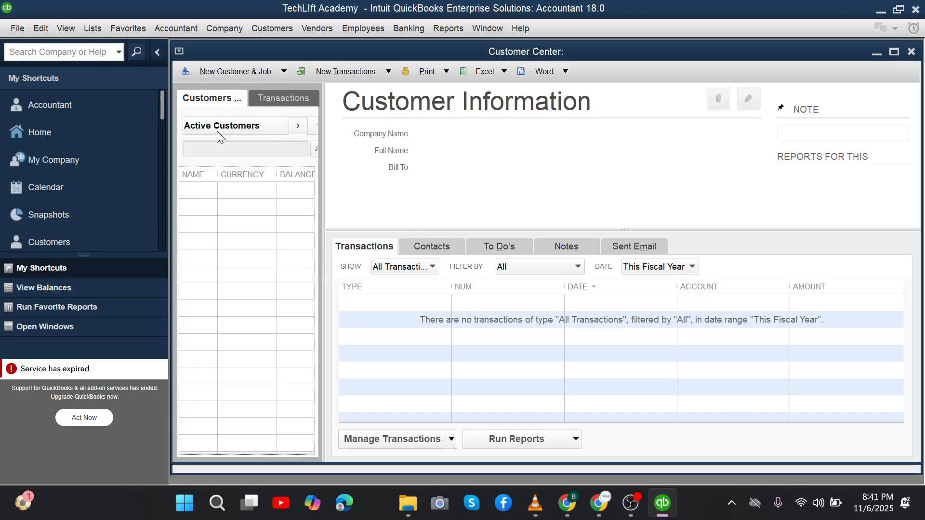
click(189, 127)
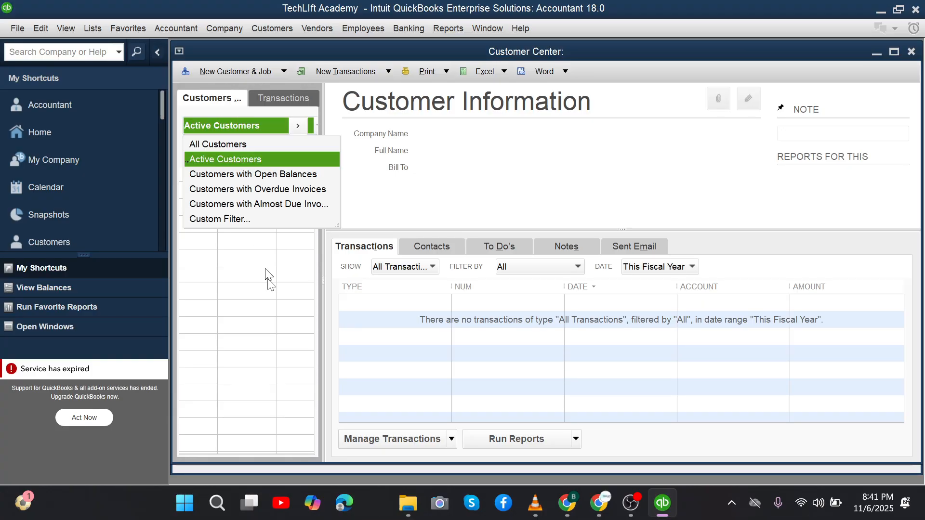
click(288, 317)
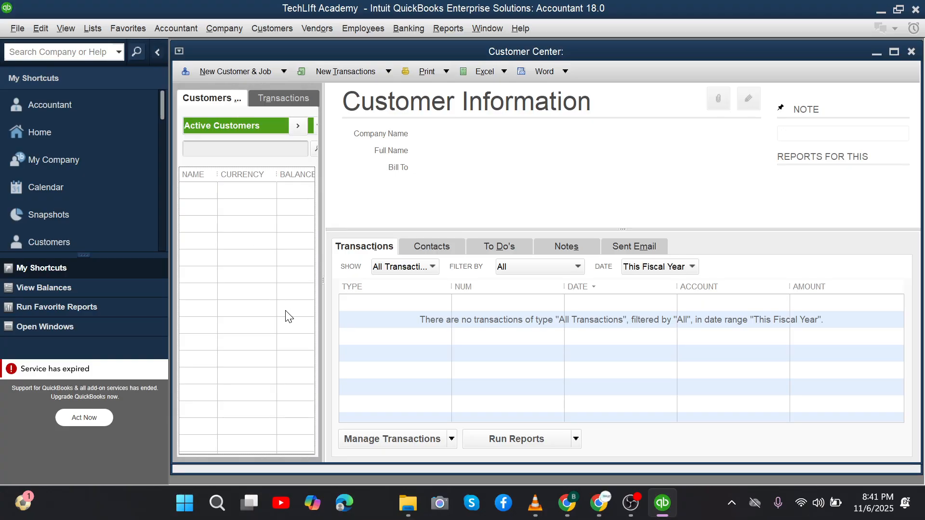
click(231, 126)
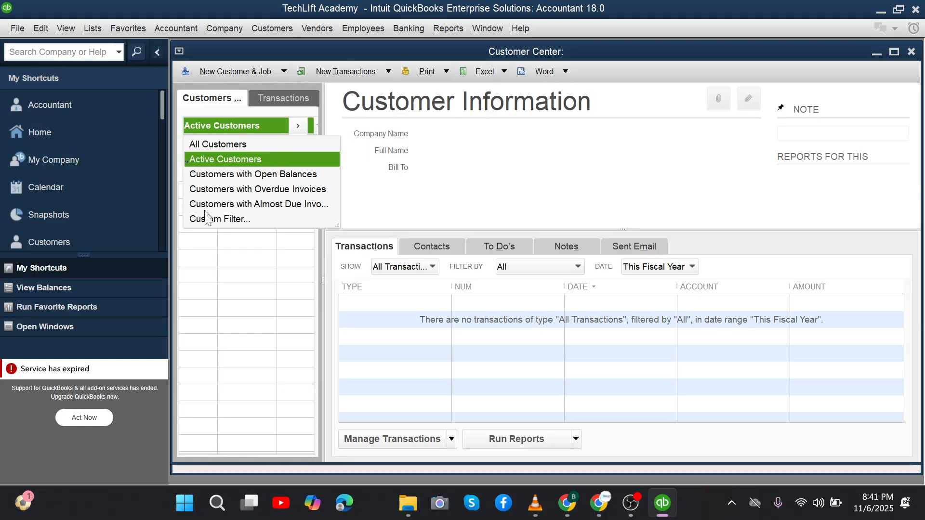
click(244, 349)
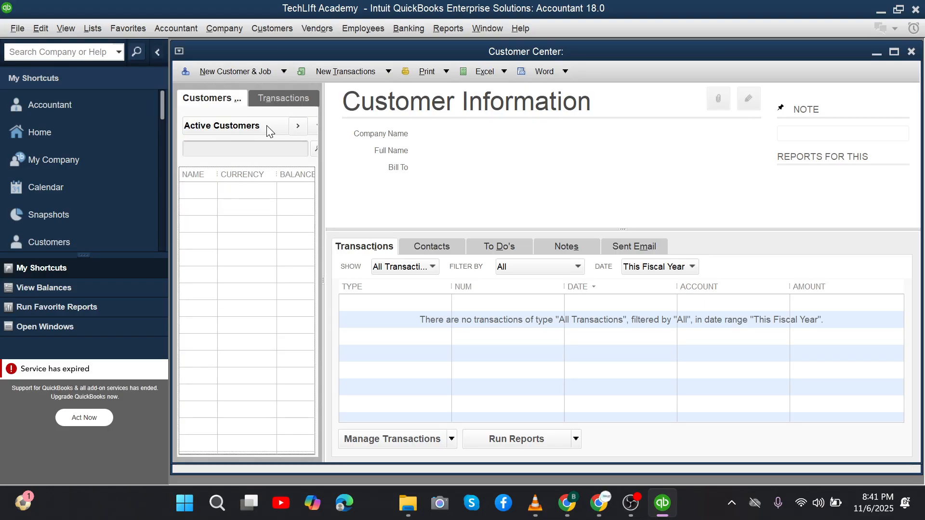
Step: Expand the Active Customers list to full width and open its filter dropdown
click(297, 125)
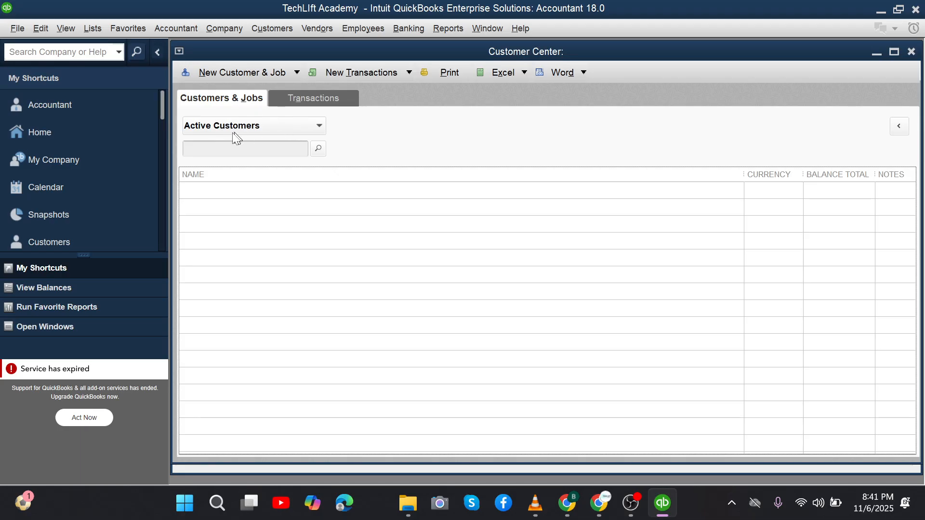
click(319, 128)
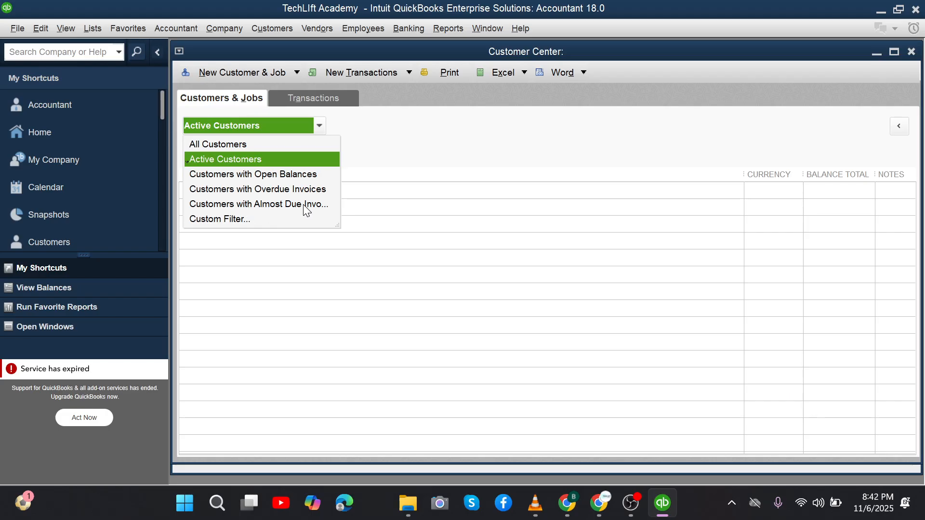
Step: Keep the Active Customers filter and view the Invoices list on the Transactions tab
click(364, 144)
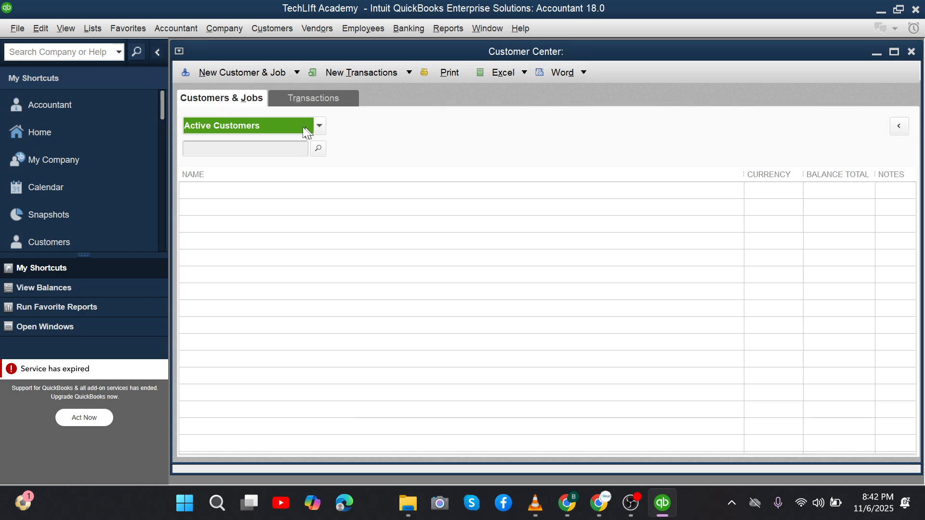
click(299, 101)
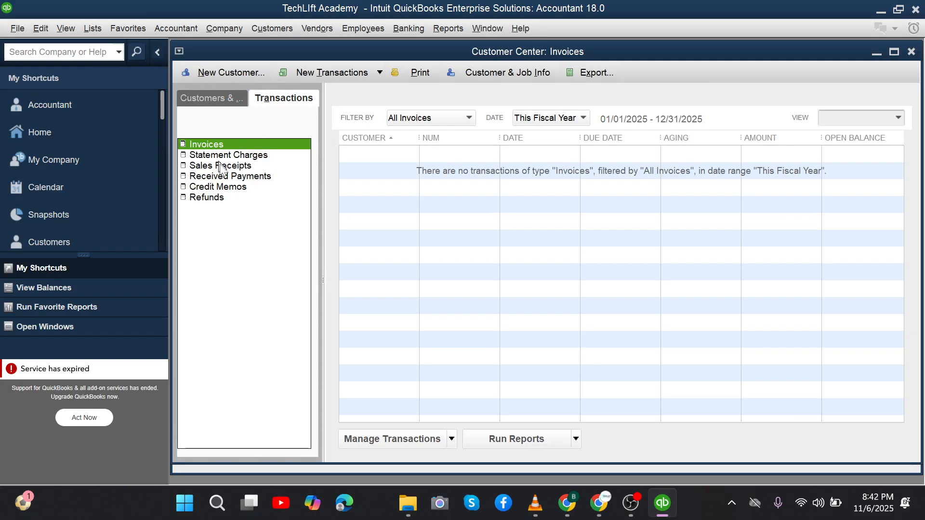
Step: Toggle between Customers & Jobs and Transactions, ending on the Customers & Jobs list
click(198, 100)
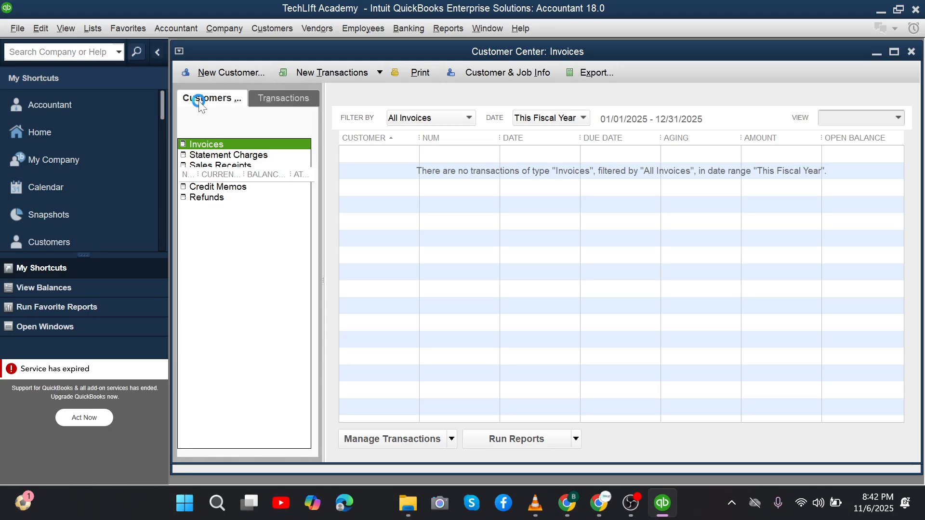
click(299, 99)
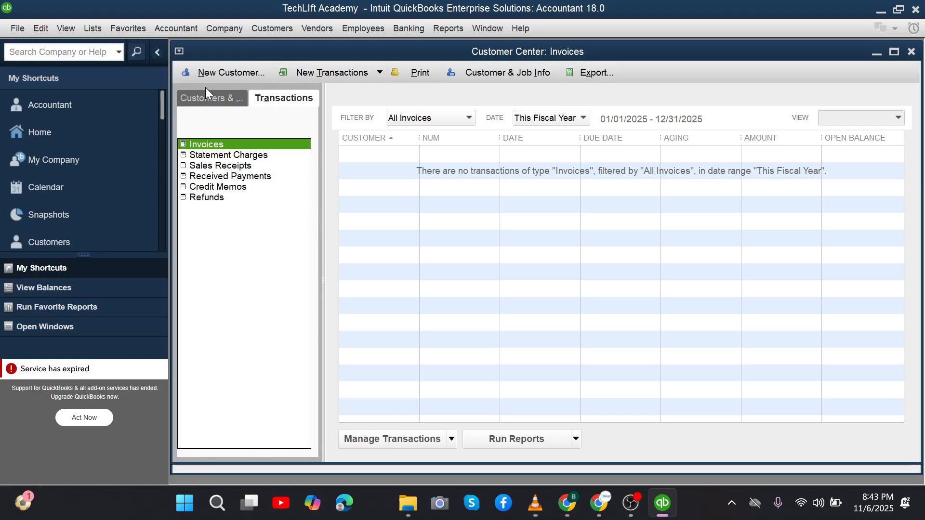
click(211, 92)
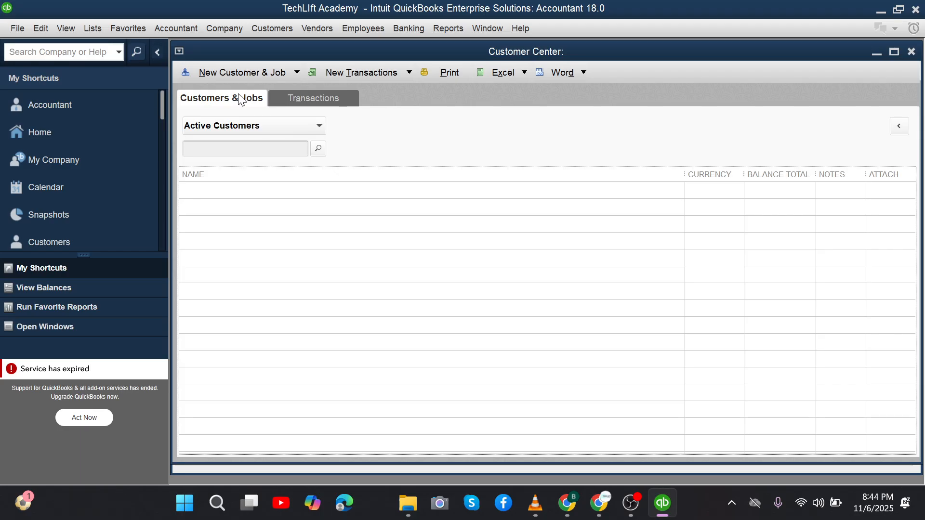
Step: Show the New Customer & Job options: new customer, add job, or multiple customer jobs
click(296, 72)
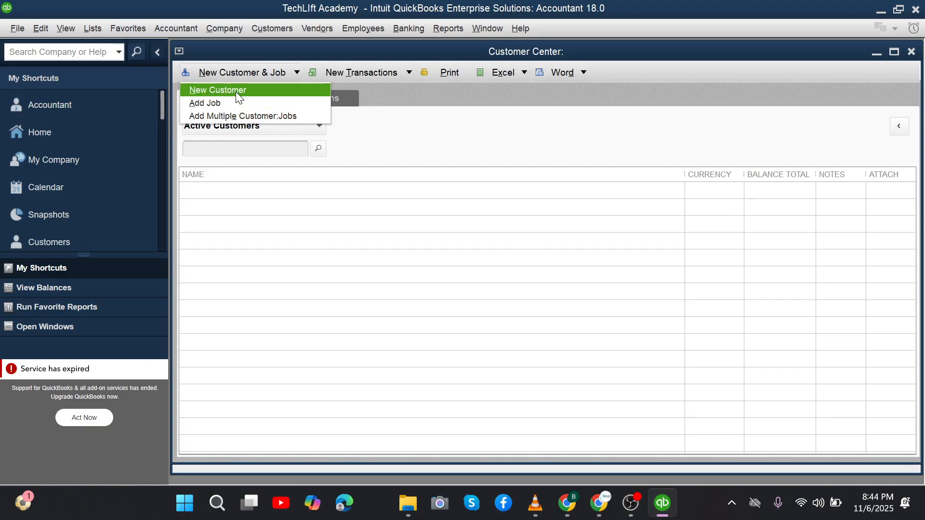
Step: Dismiss Google Meet's heavy system load notice, check chat, and return to the QuickBooks Customer Center
mouse_move(602, 501)
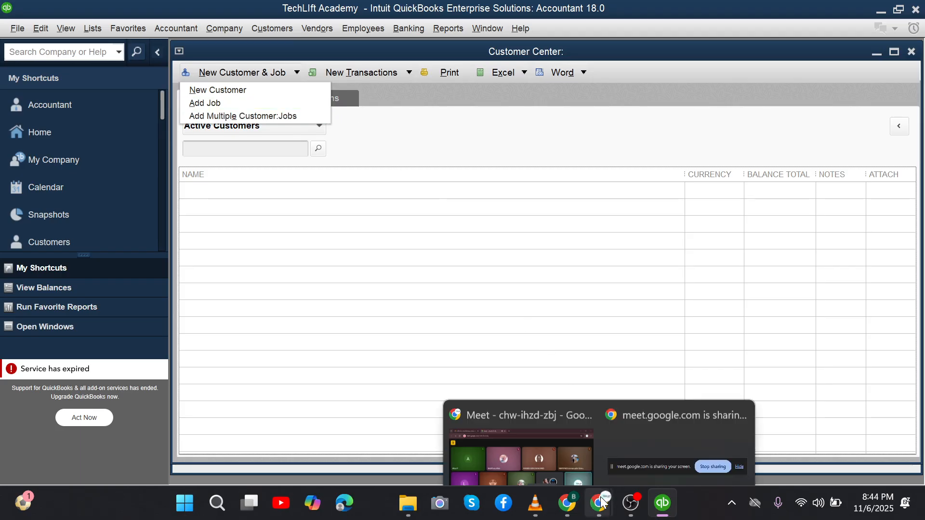
click(559, 418)
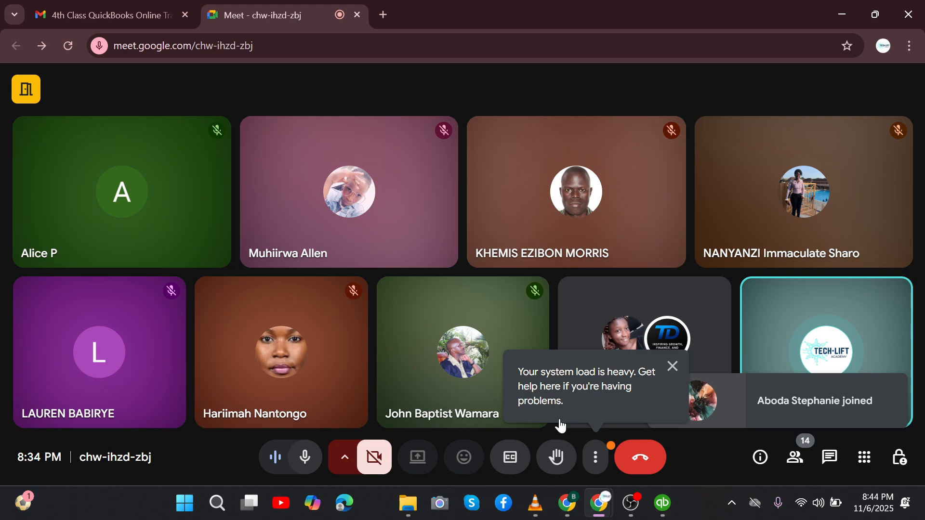
click(673, 367)
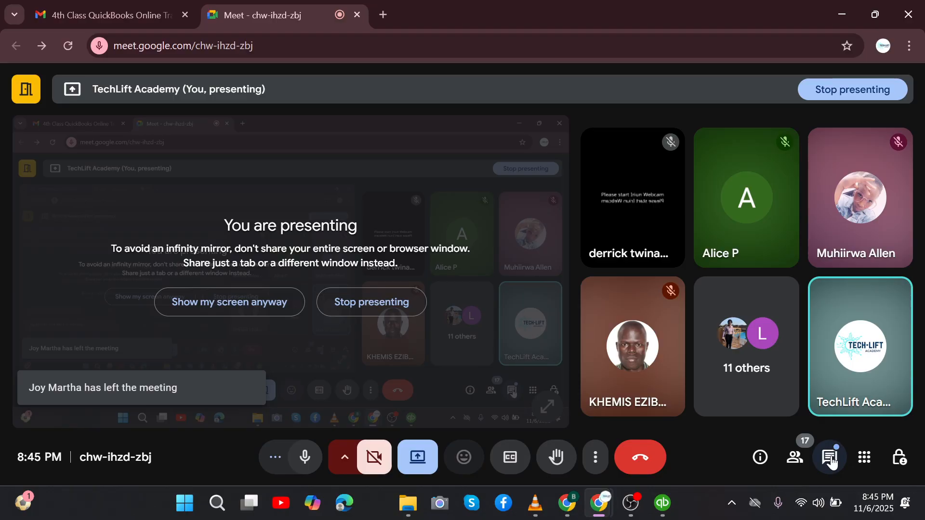
click(831, 460)
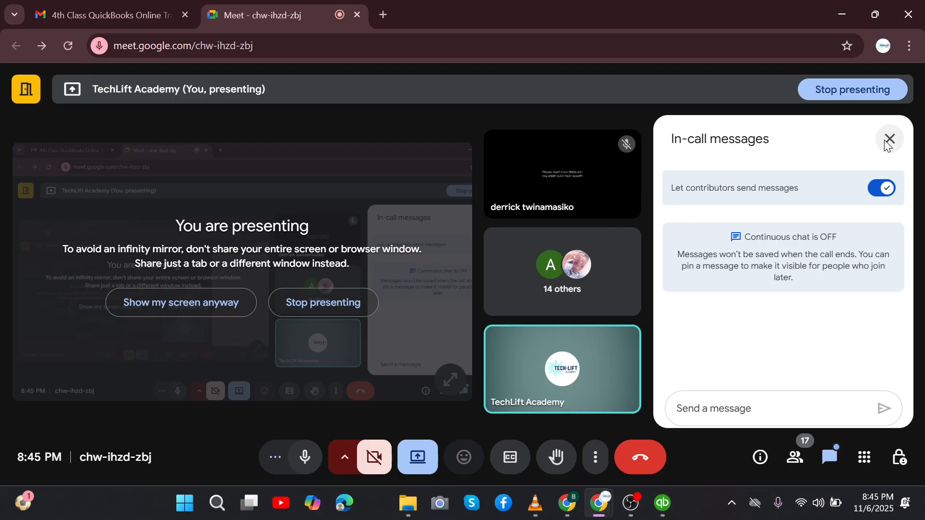
click(886, 139)
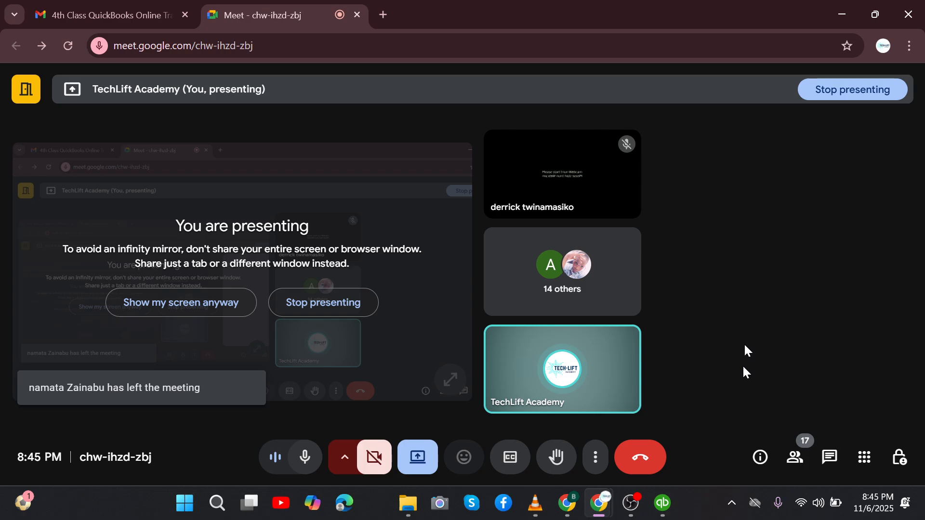
click(663, 503)
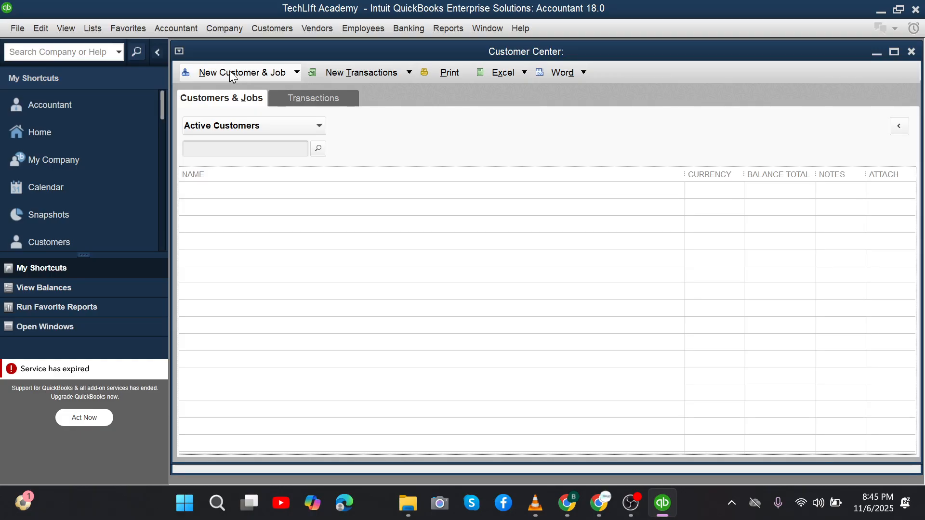
Step: Open a blank New Customer form from New Customer & Job
click(291, 74)
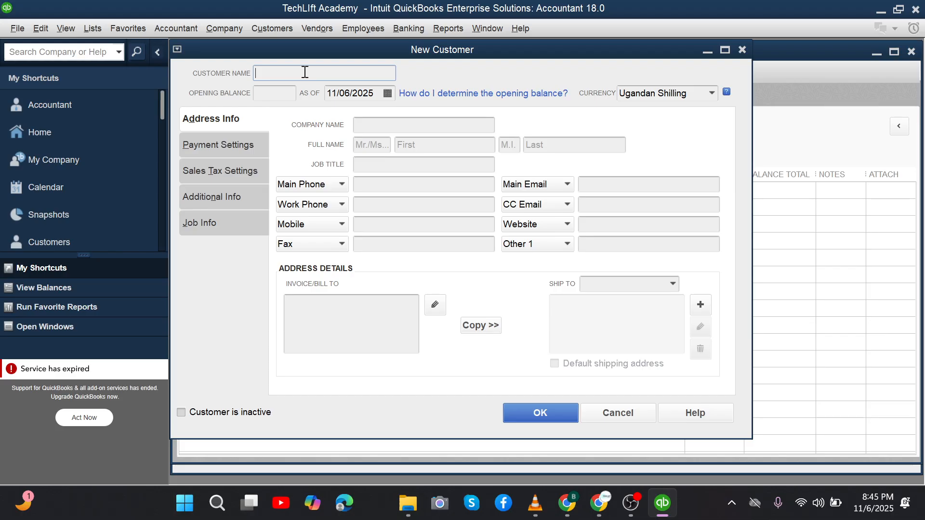
Step: Enter the customer's full name as the Customer Name
click(277, 92)
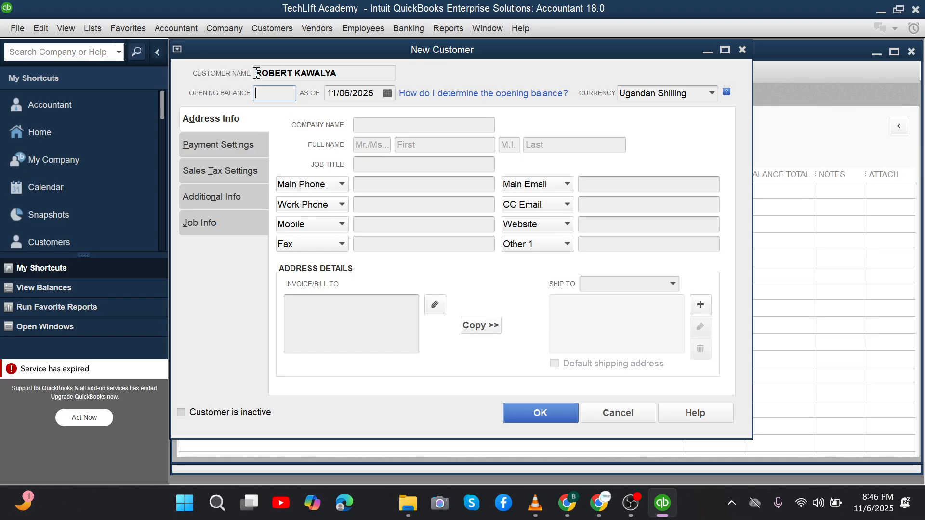
click(325, 72)
Step: Enter TECHLIFT ACADEMY as the Company Name, correcting a typo
click(389, 128)
text(ECHLI)
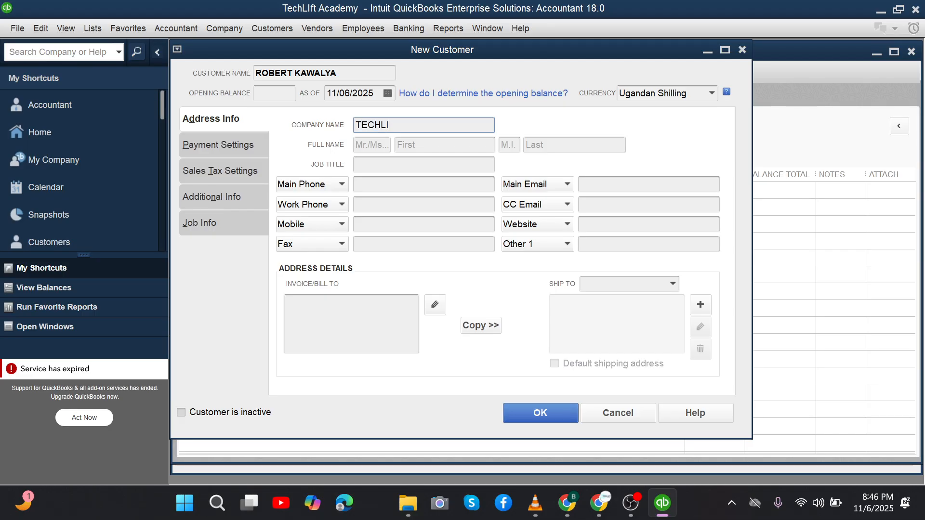
text(FT ACADEMY)
click(384, 147)
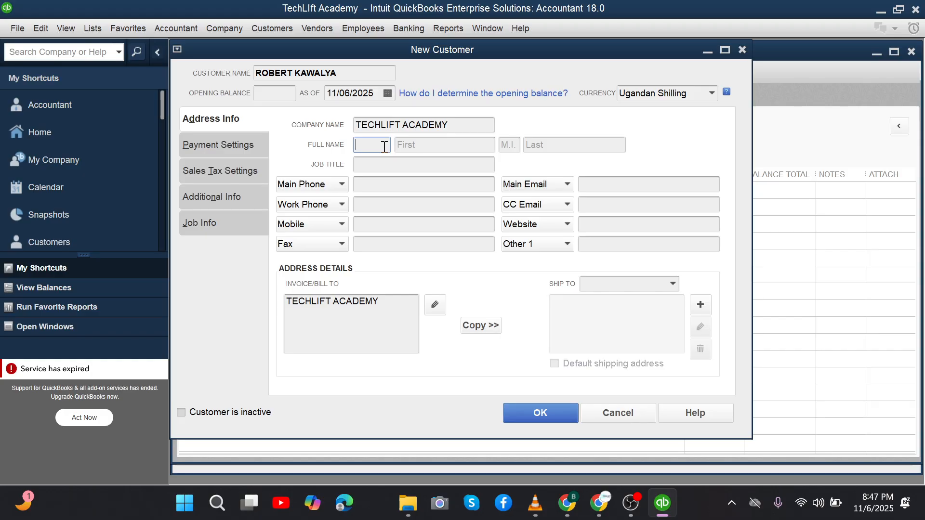
Step: Enter the contact's first name and set the salutation to MS
click(429, 125)
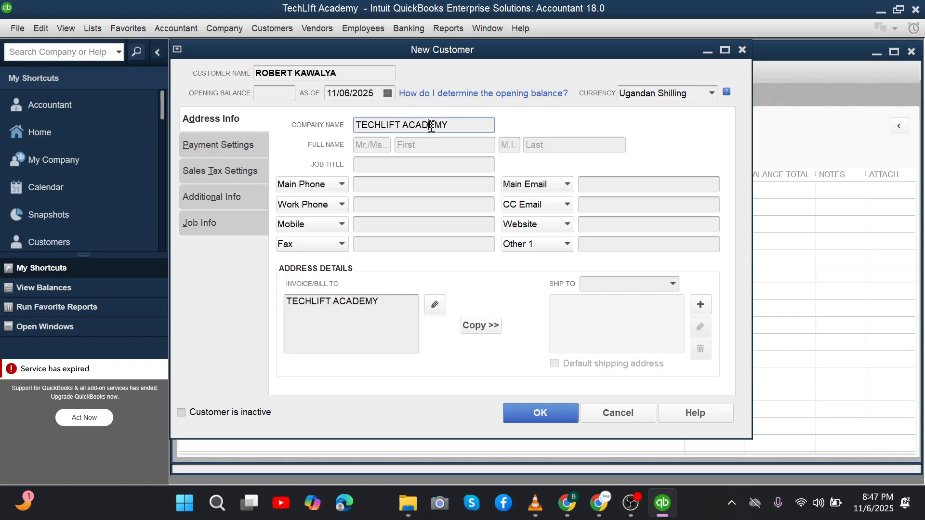
click(382, 145)
text(MR.)
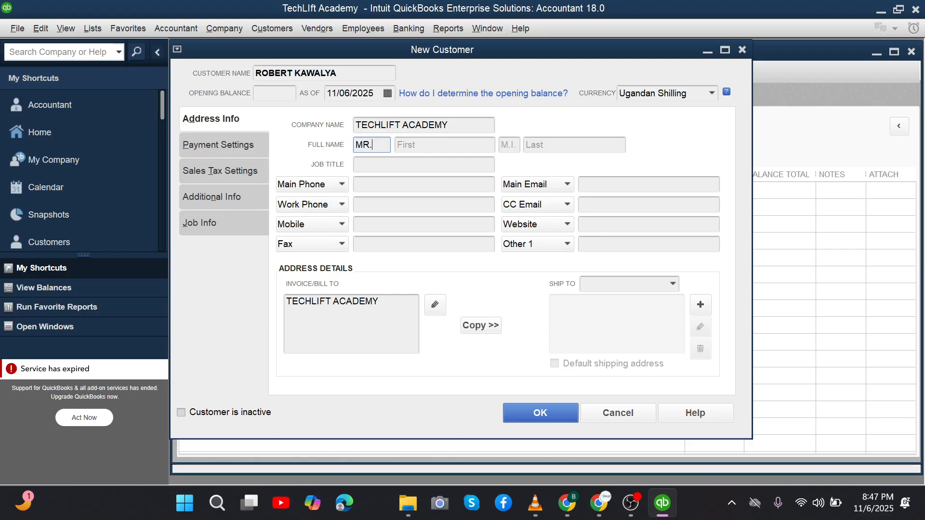
click(419, 140)
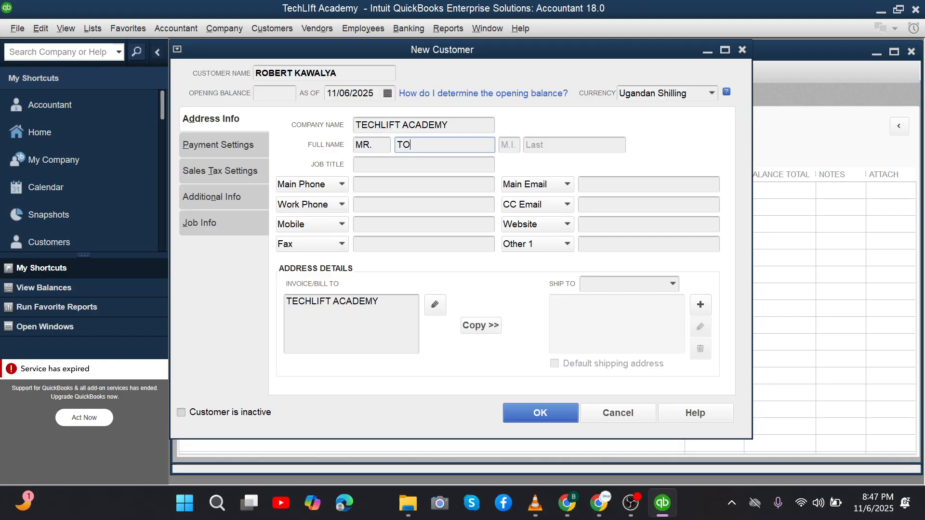
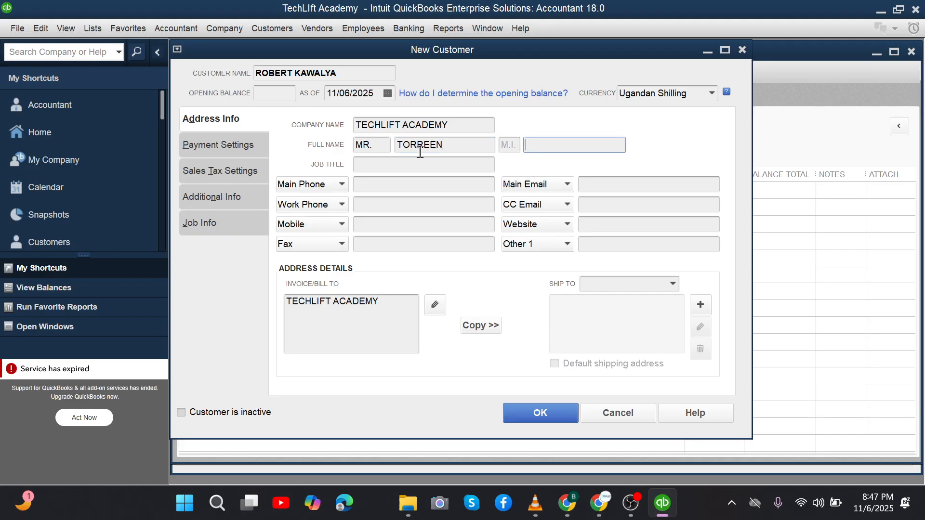
click(372, 144)
key(BackSpace)
key(BackSpace)
text(S.)
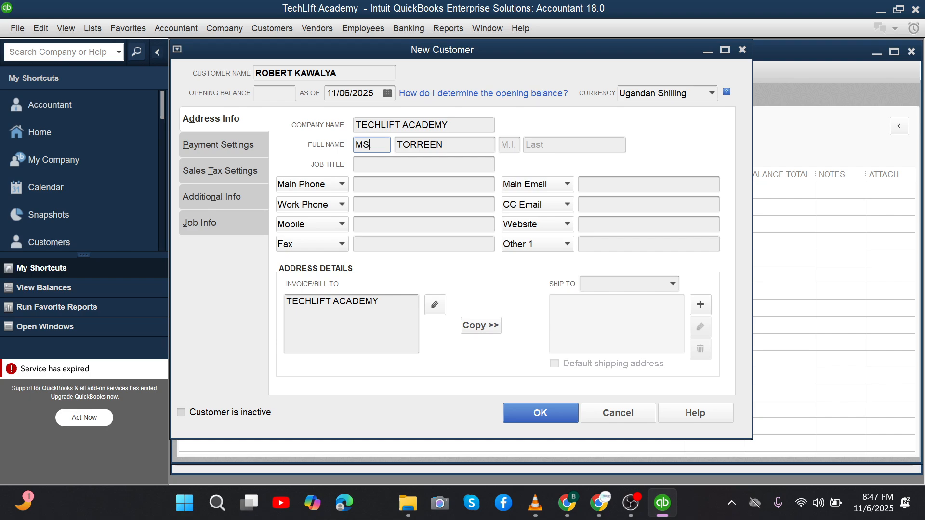
Step: Enter the contact's last name, fixing mistyped letters
click(538, 144)
click(510, 144)
click(558, 147)
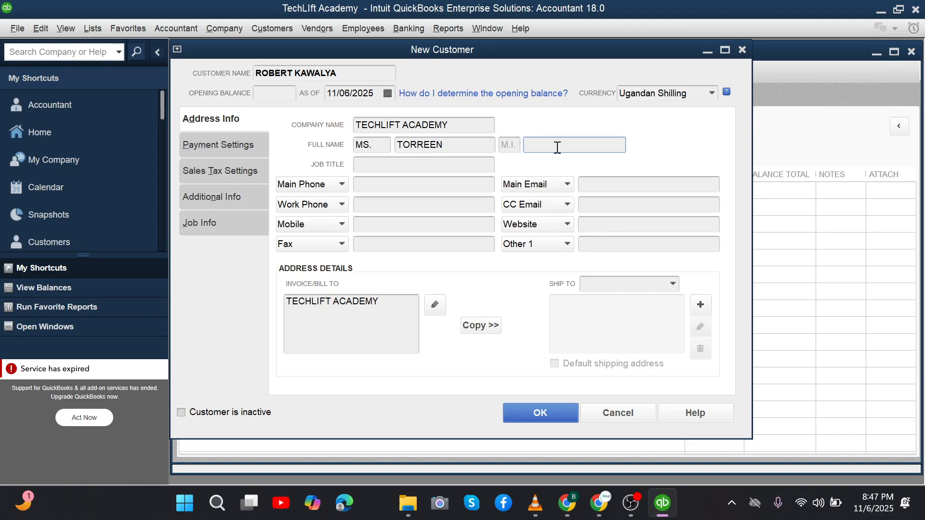
Step: Set the job title to MANAGER and enter the main phone number
click(402, 167)
text(M)
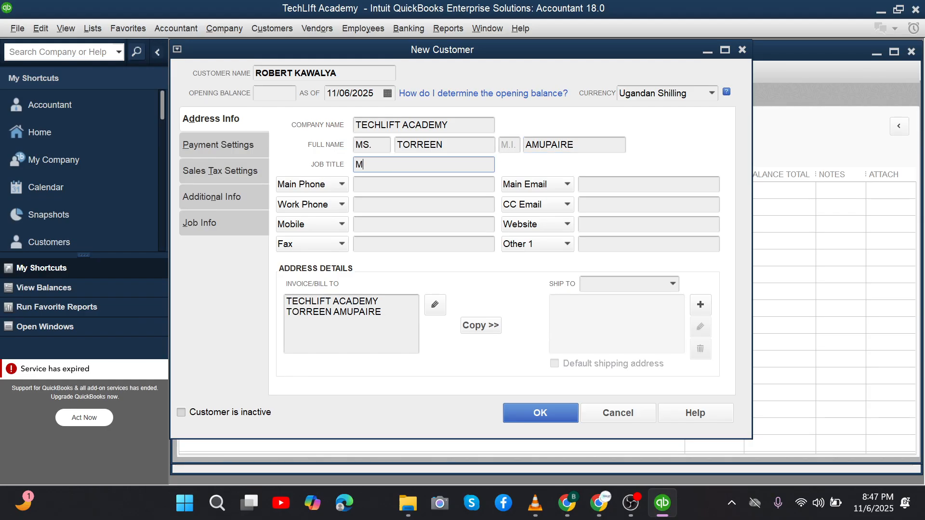
text(ANAGER)
click(388, 183)
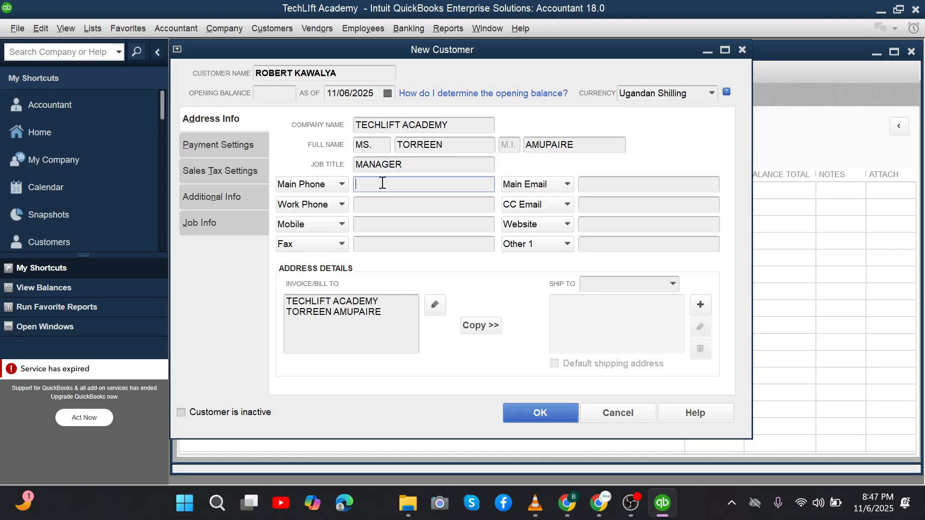
click(410, 207)
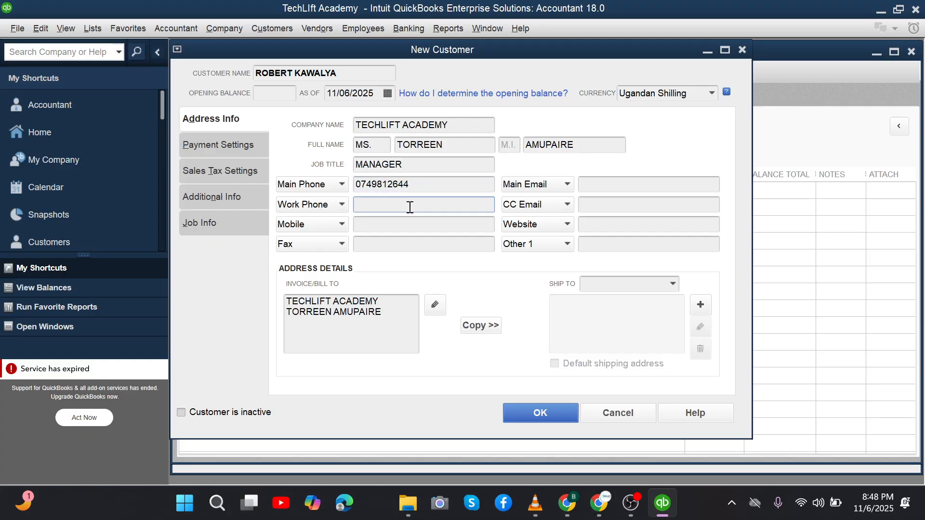
click(383, 231)
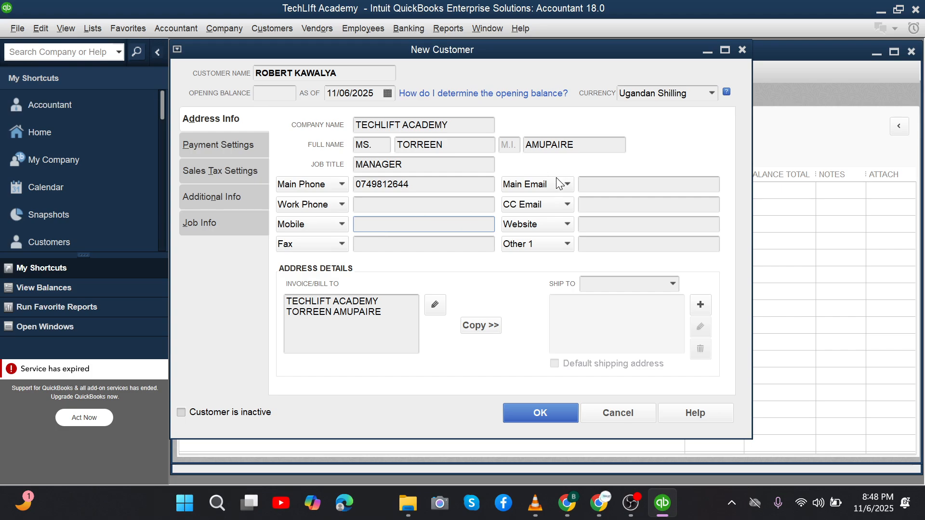
Step: Fill in the customer's main email address in the Main Email field
click(596, 182)
text(www.)
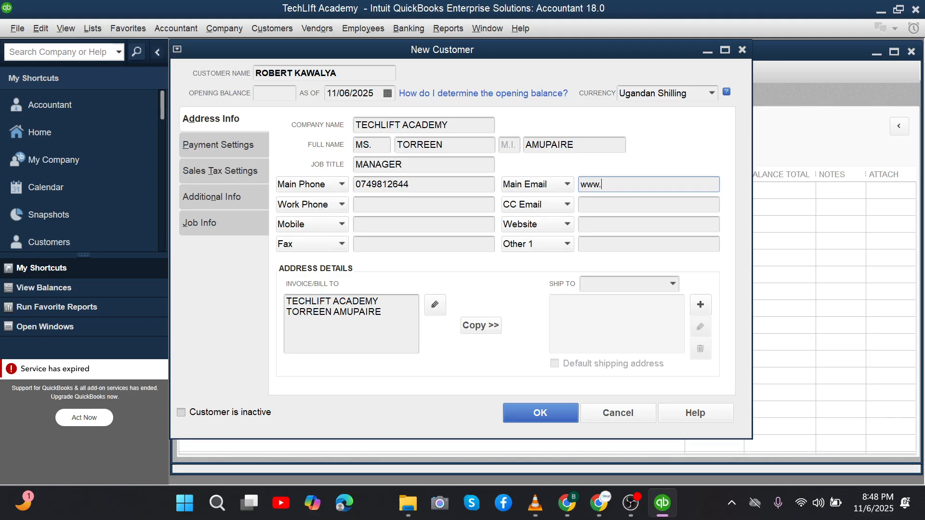
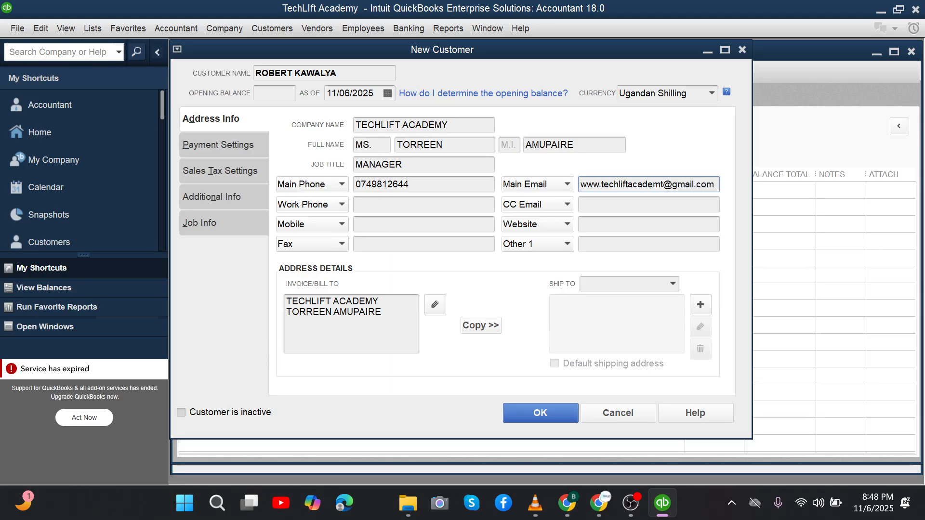
click(612, 205)
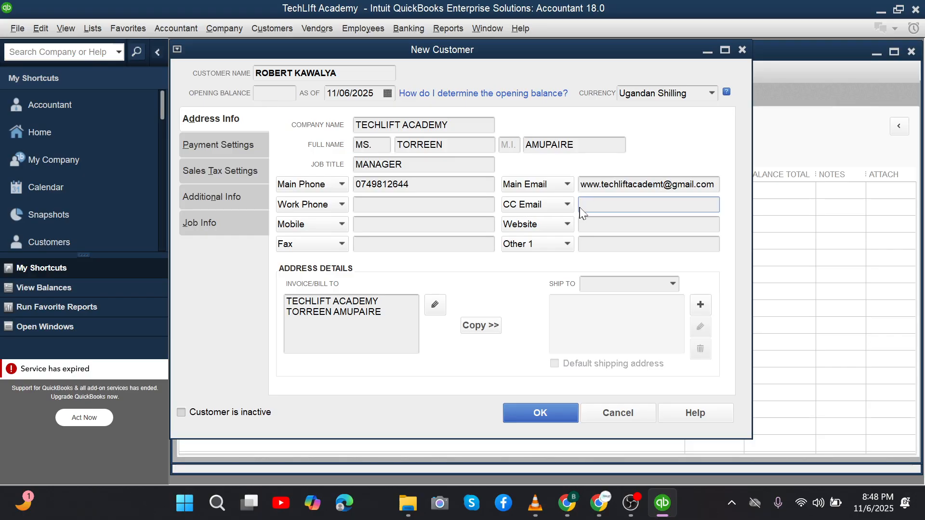
click(608, 187)
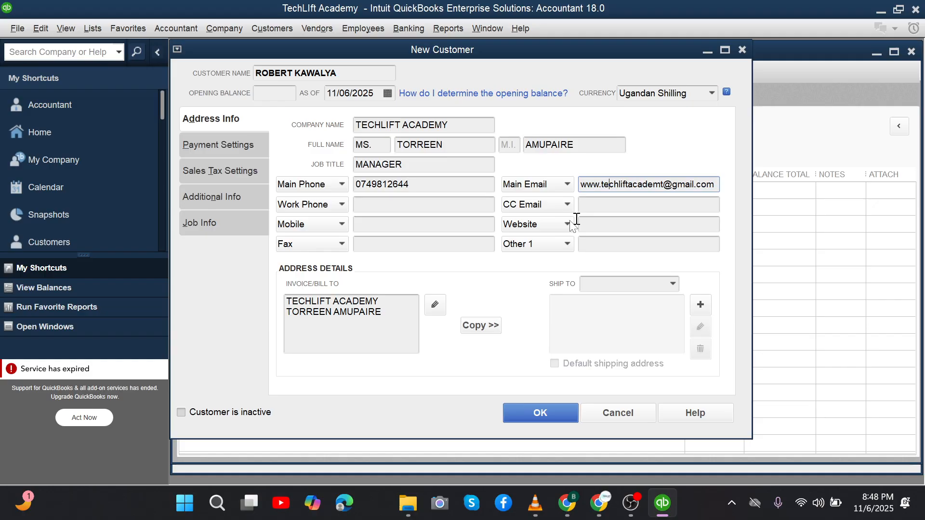
click(596, 201)
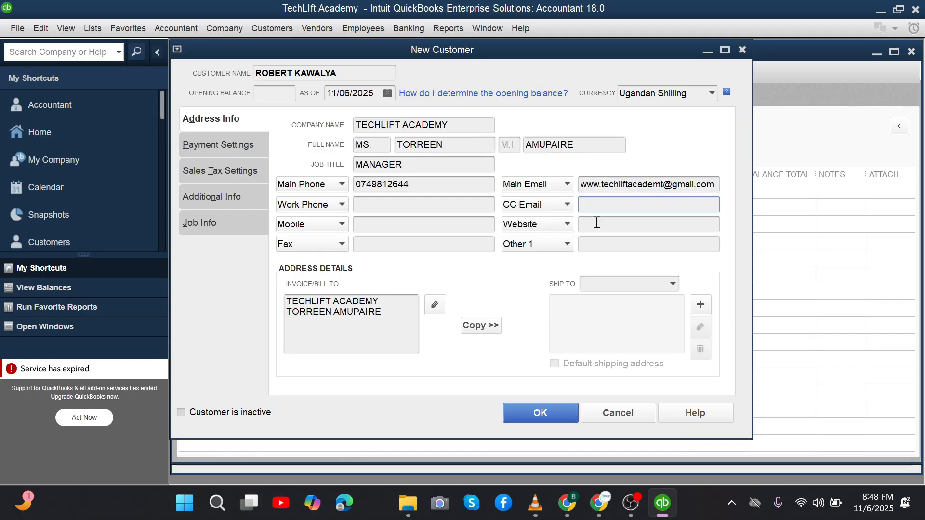
click(597, 222)
text(www)
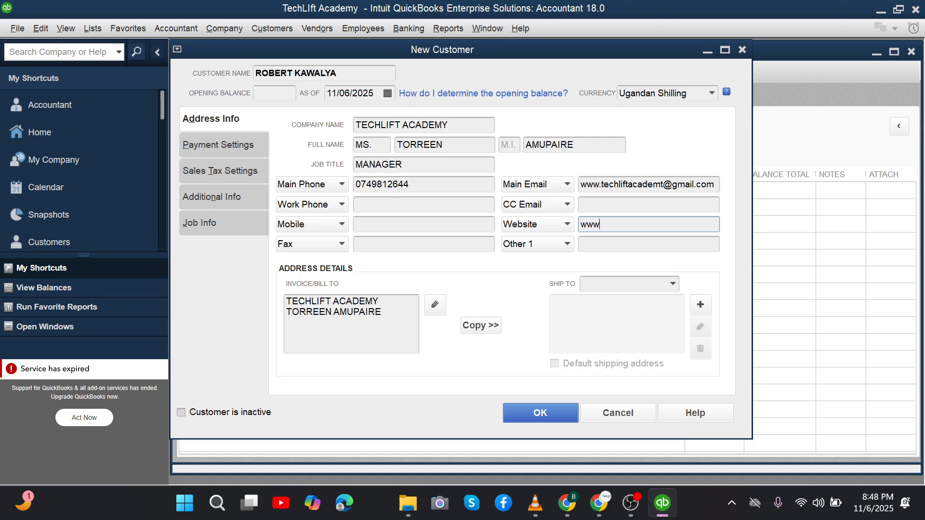
text(.website)
Step: Add a new line to the Invoice/Bill To address below the contact's name
click(384, 315)
key(Return)
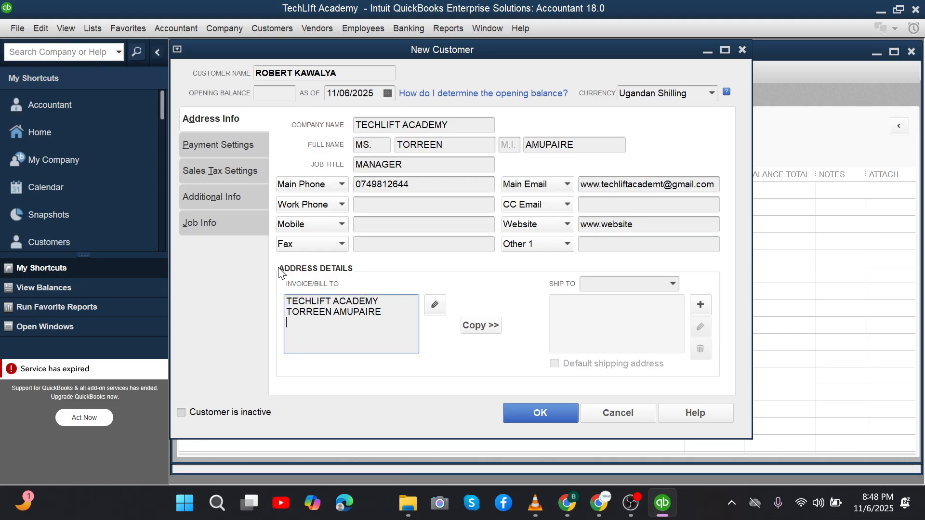
drag(384, 312, 283, 297)
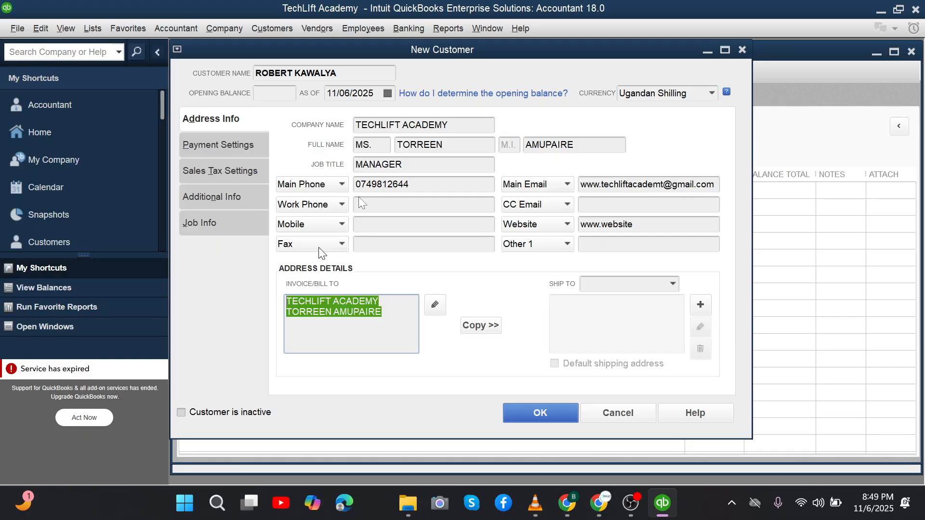
click(291, 119)
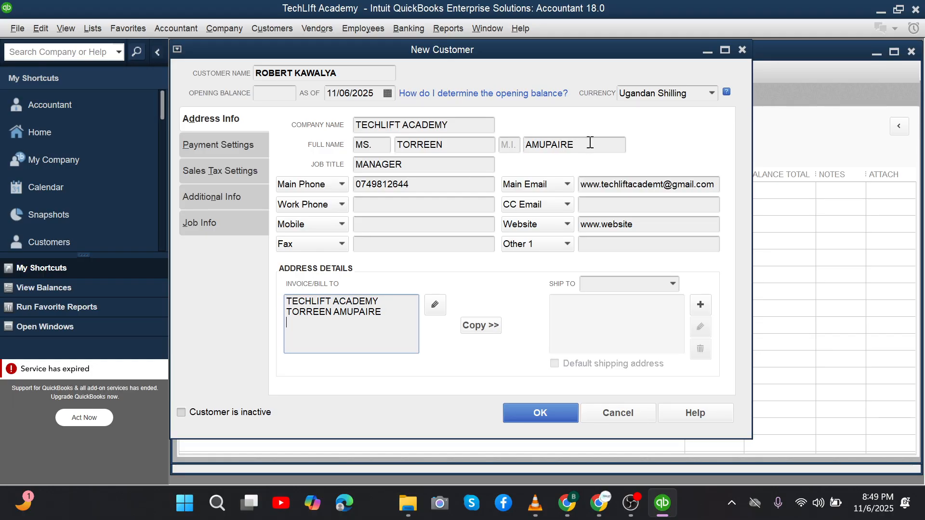
drag(582, 145, 377, 145)
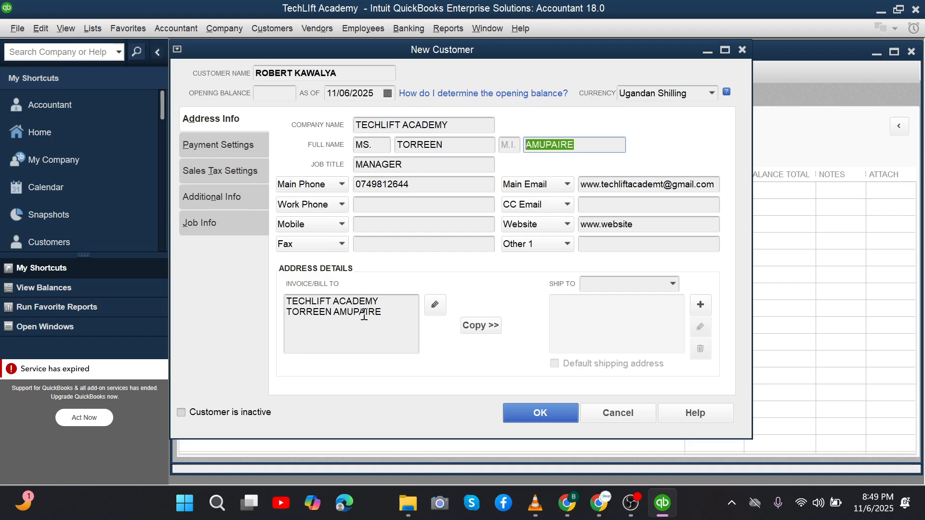
click(382, 312)
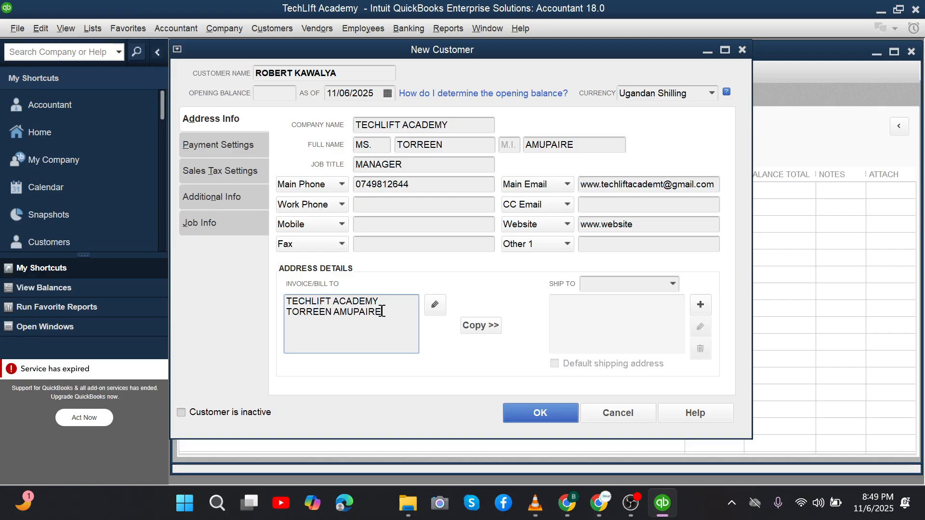
key(Return)
drag(383, 73, 323, 284)
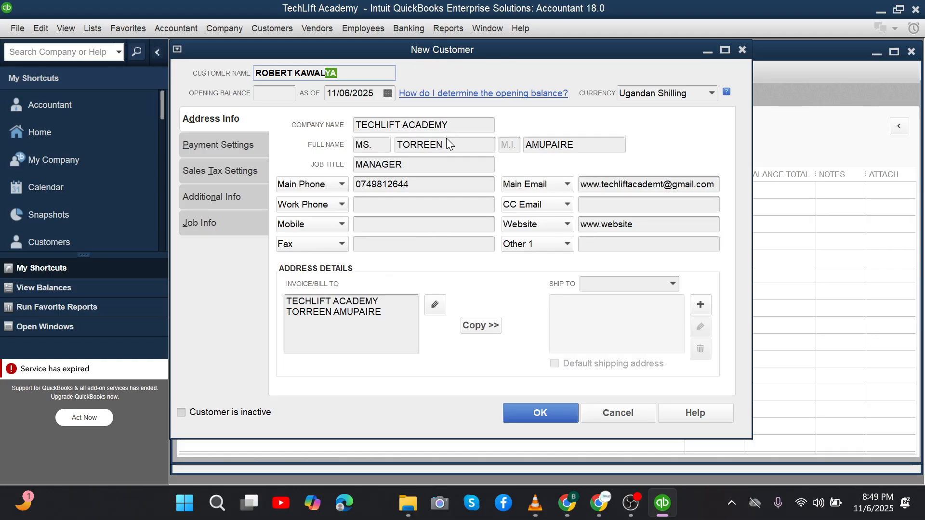
Step: Type the city and country as the third bill-to address line
click(287, 328)
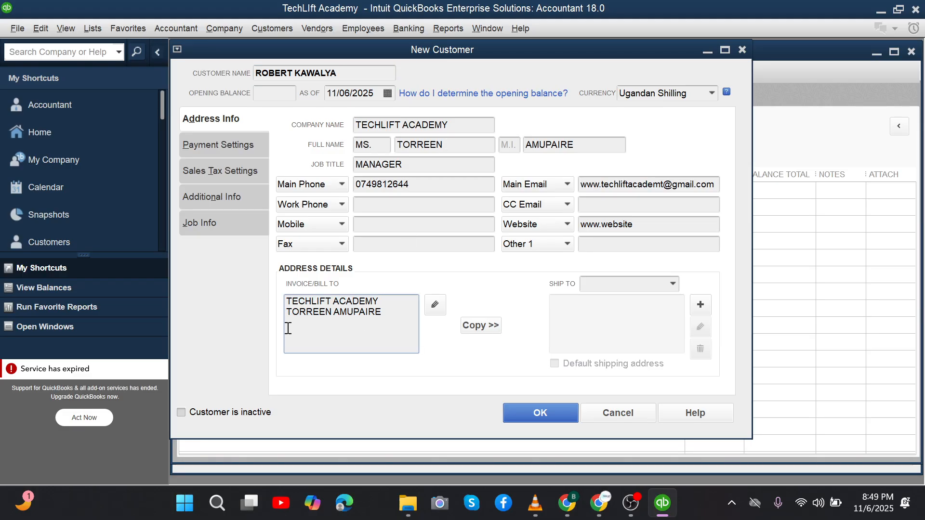
click(391, 311)
key(Return)
text(kampala- uganda)
drag(358, 323, 335, 316)
drag(372, 324, 284, 301)
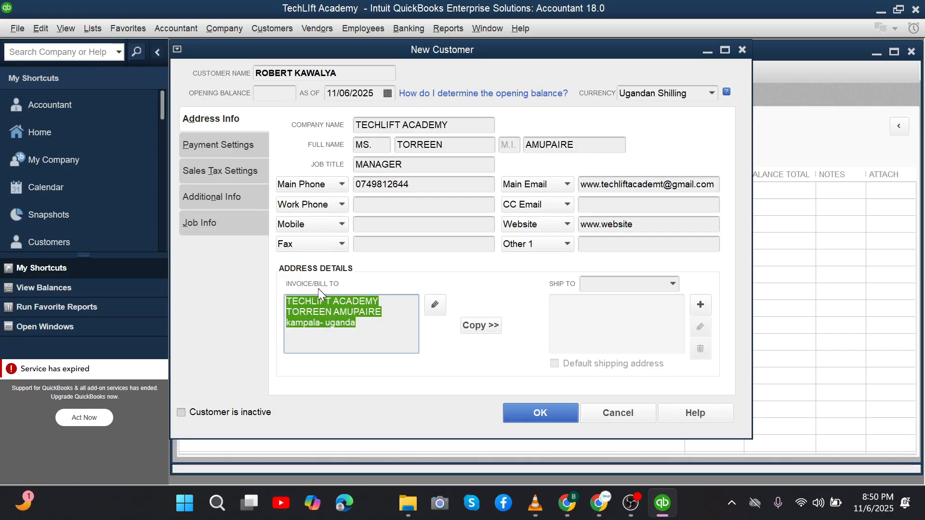
drag(356, 322, 291, 301)
click(379, 320)
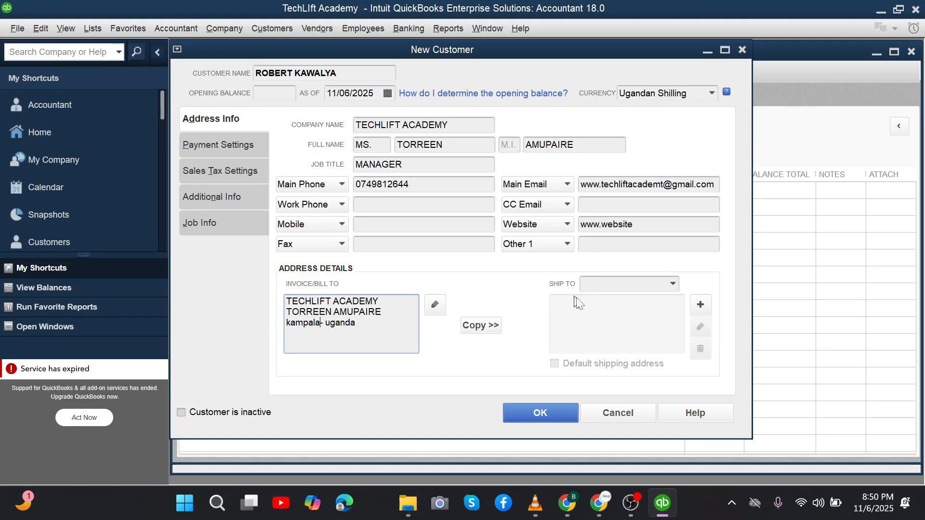
Step: Cancel the Edit Address Information dialog without adding a ship-to address
click(671, 282)
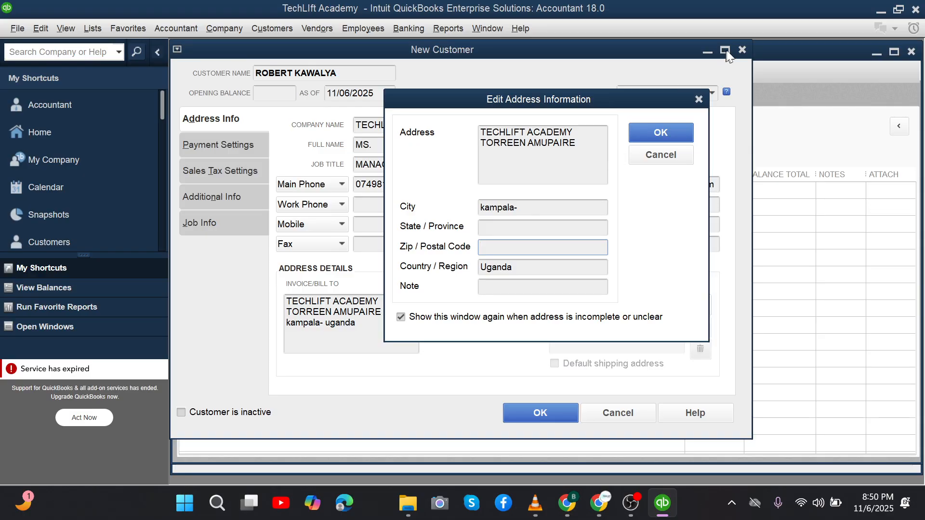
click(742, 48)
click(660, 154)
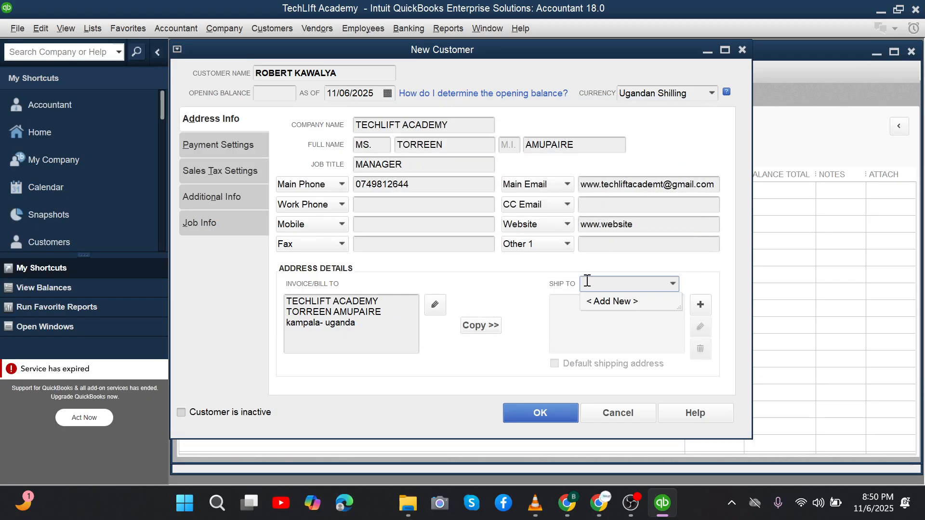
Step: Copy the bill-to address into Ship To 1 as the default shipping address
click(570, 318)
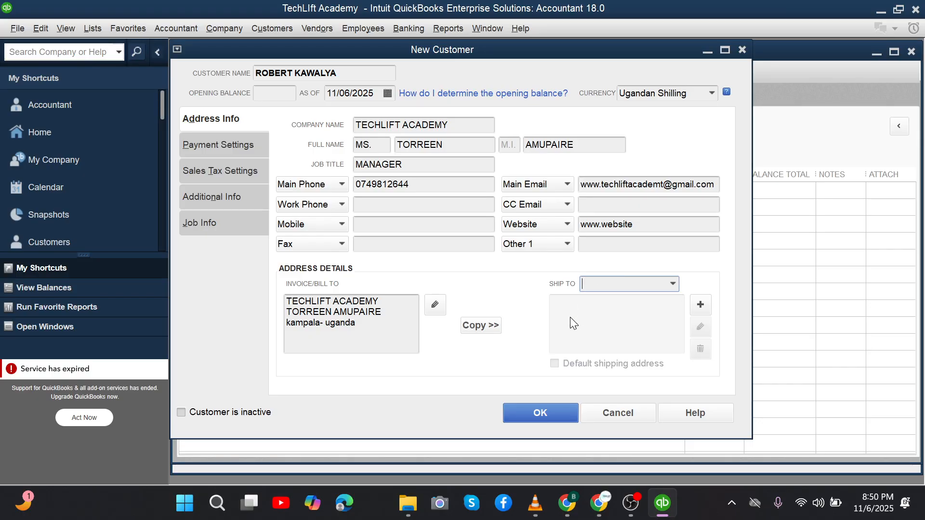
click(481, 326)
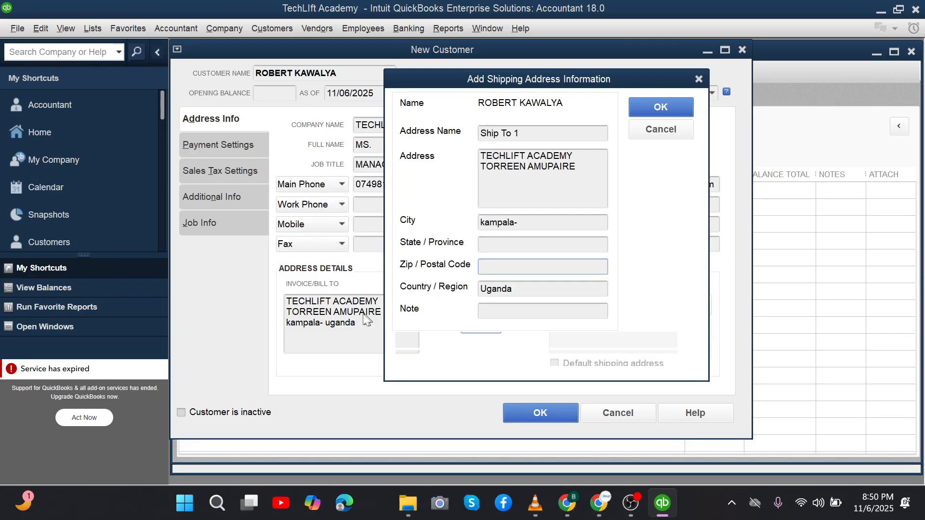
click(646, 104)
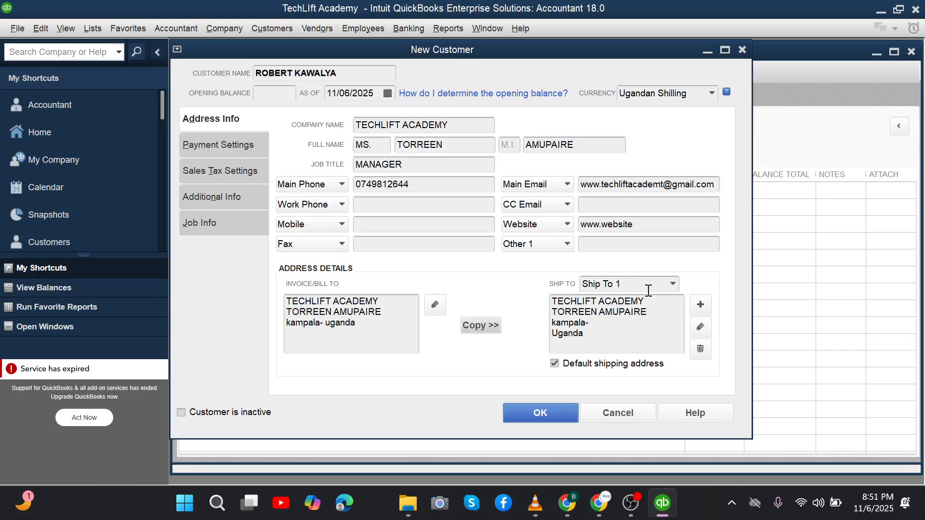
click(673, 285)
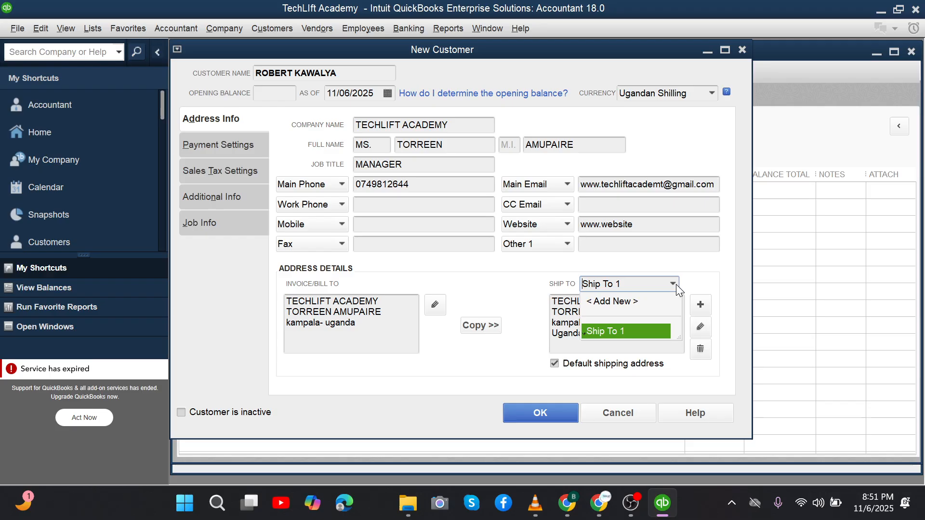
click(535, 300)
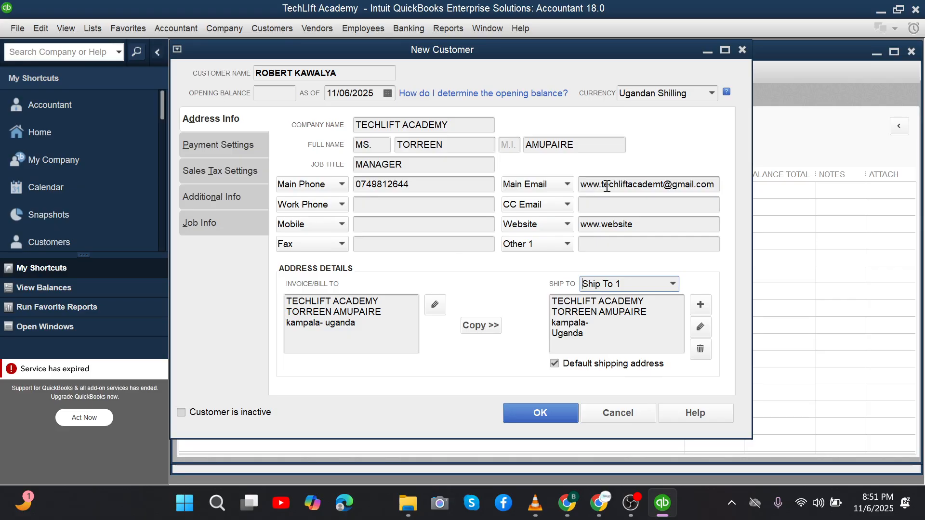
click(647, 222)
key(BackSpace)
key(BackSpace)
key(BackSpace)
key(BackSpace)
key(BackSpace)
key(BackSpace)
key(BackSpace)
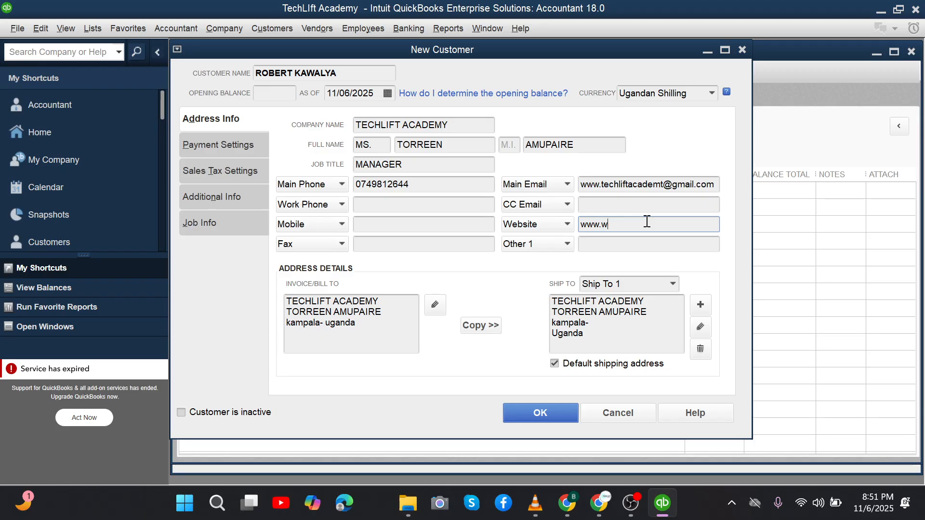
text(techliftacademy.ac.ug)
click(230, 149)
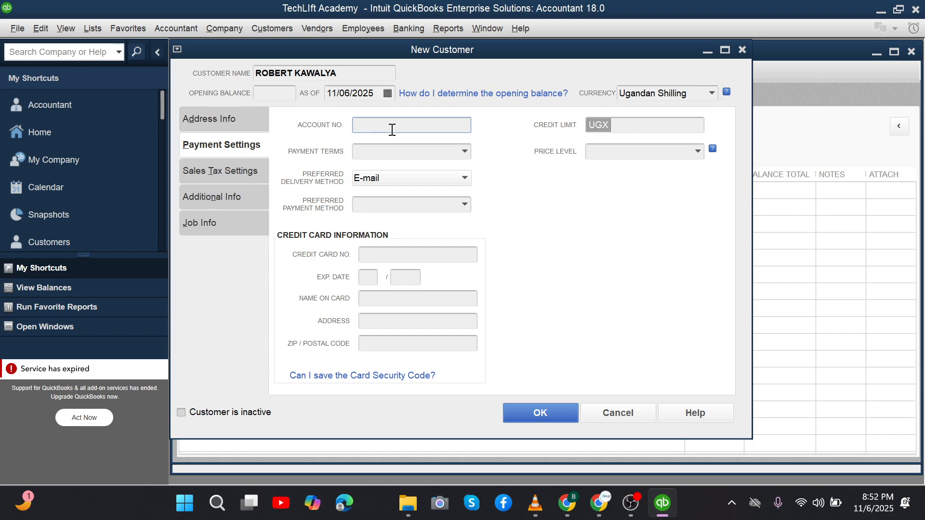
Step: Choose < Add New > from the customer's Payment Terms list to start a new term
click(466, 153)
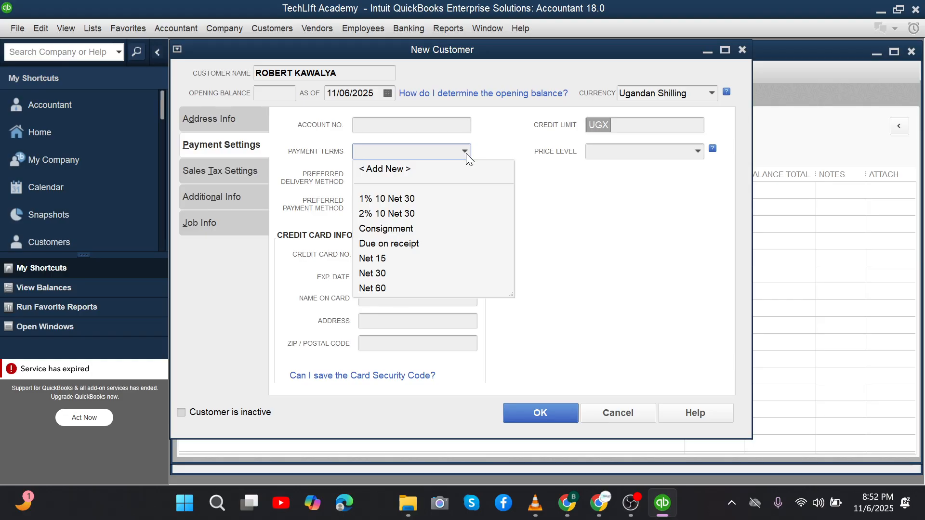
click(284, 141)
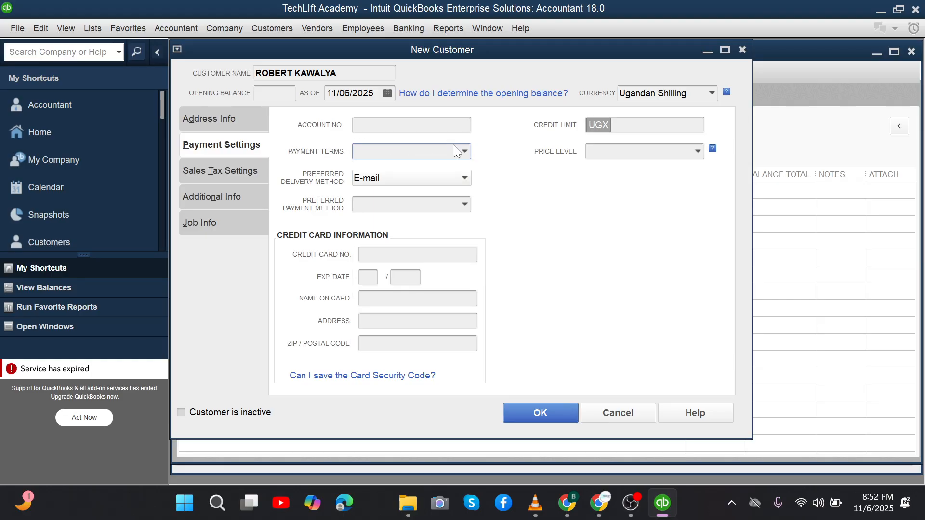
click(464, 152)
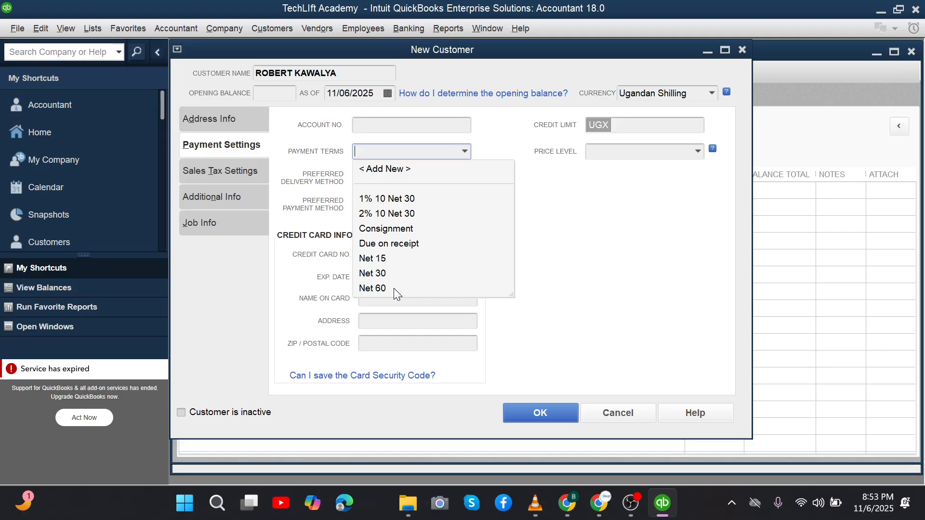
click(298, 271)
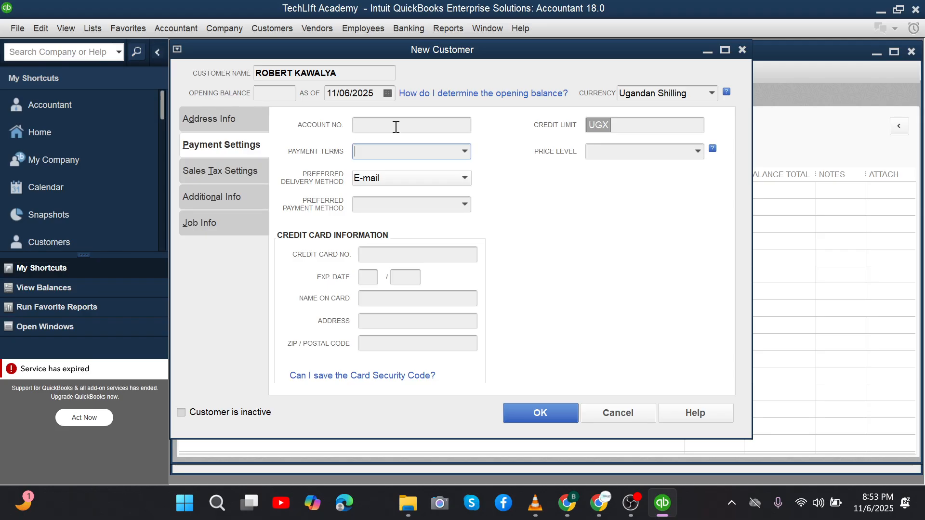
click(465, 151)
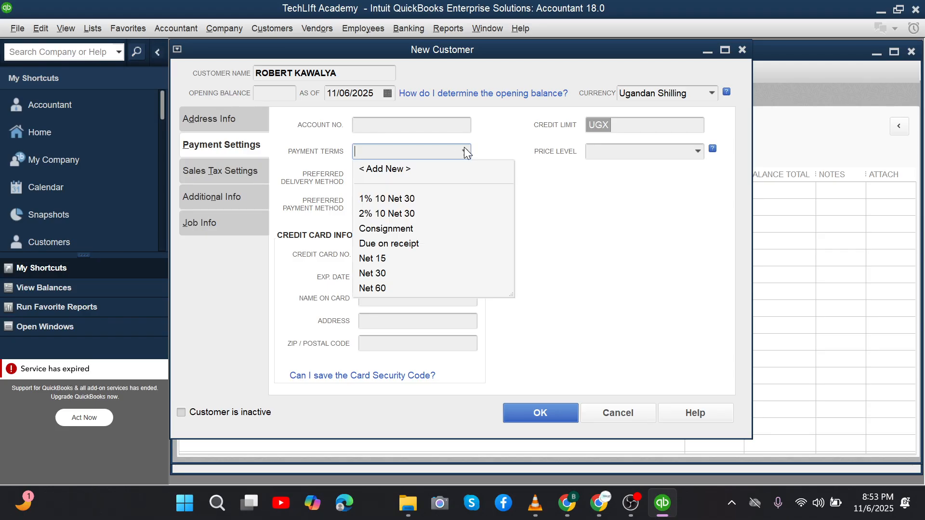
click(381, 169)
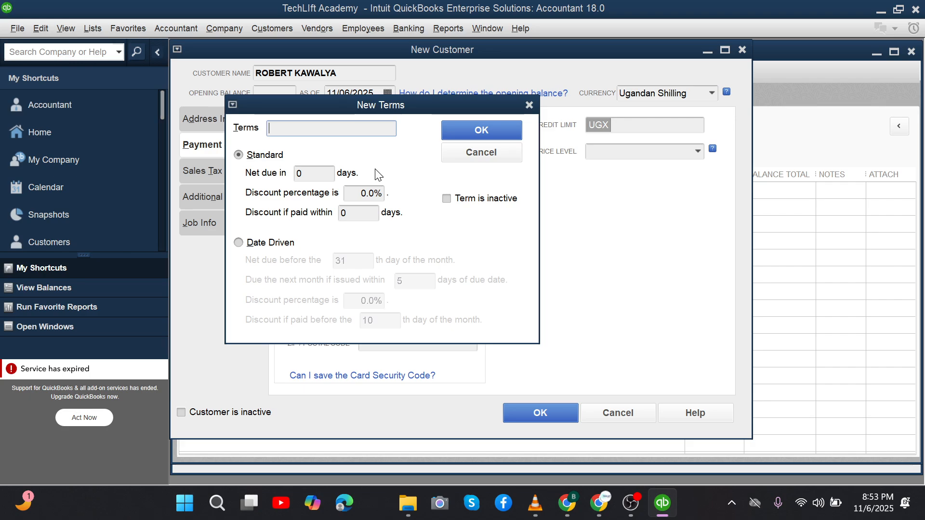
Step: Define the '20% discount' term: net due in 30 days, 20% off if paid within 20 days
text(20% discount)
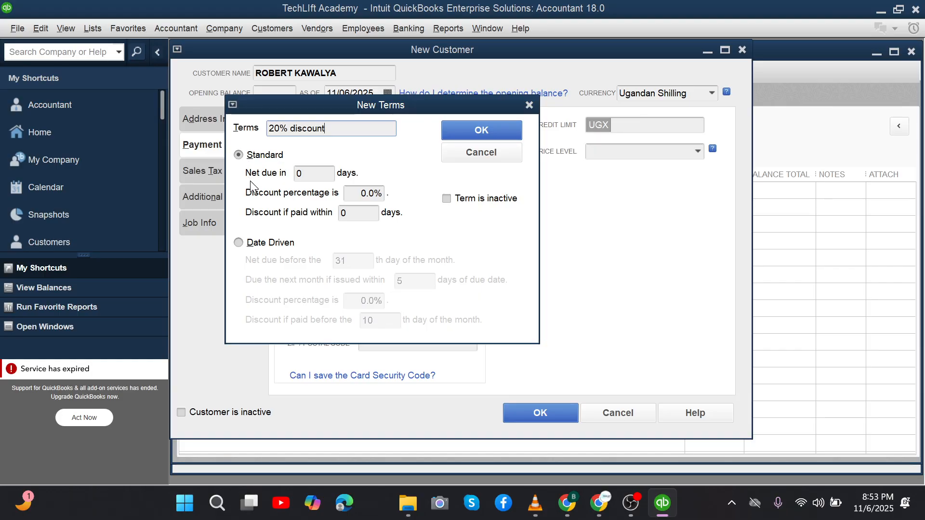
click(310, 175)
key(BackSpace)
text(30)
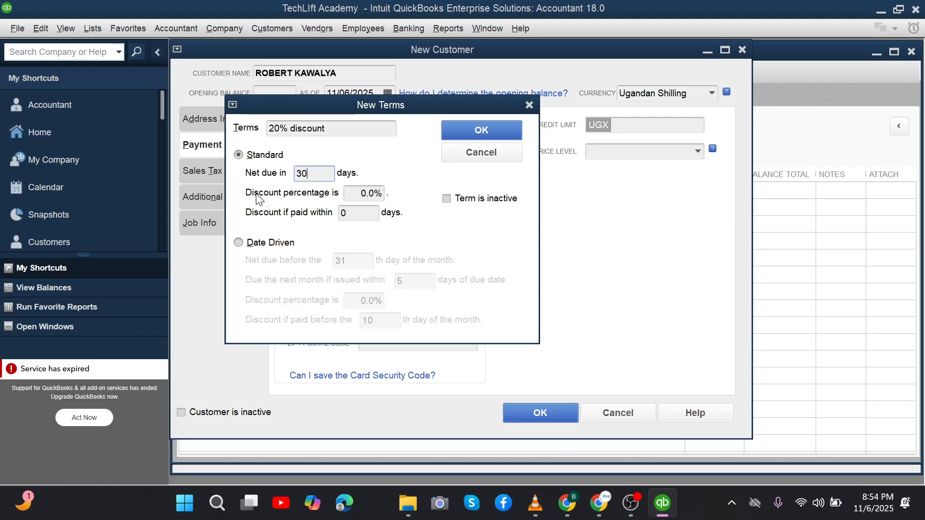
click(368, 193)
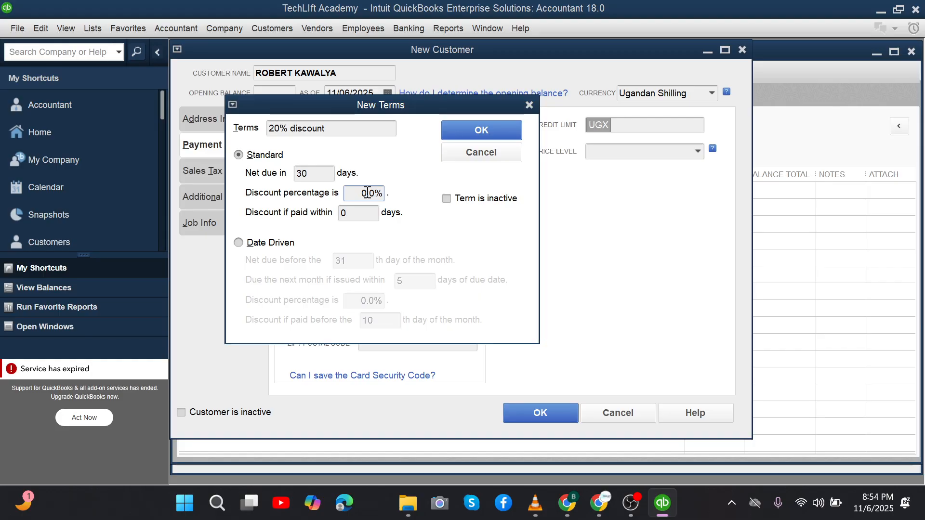
text(20)
key(BackSpace)
key(BackSpace)
click(359, 213)
key(BackSpace)
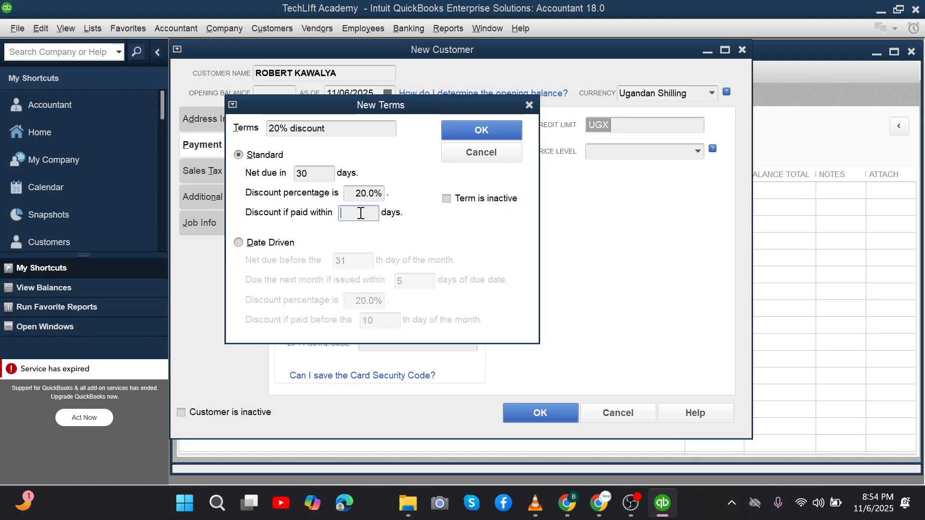
text(20)
Step: Save the 20% discount term and keep it as the customer's payment terms
click(479, 136)
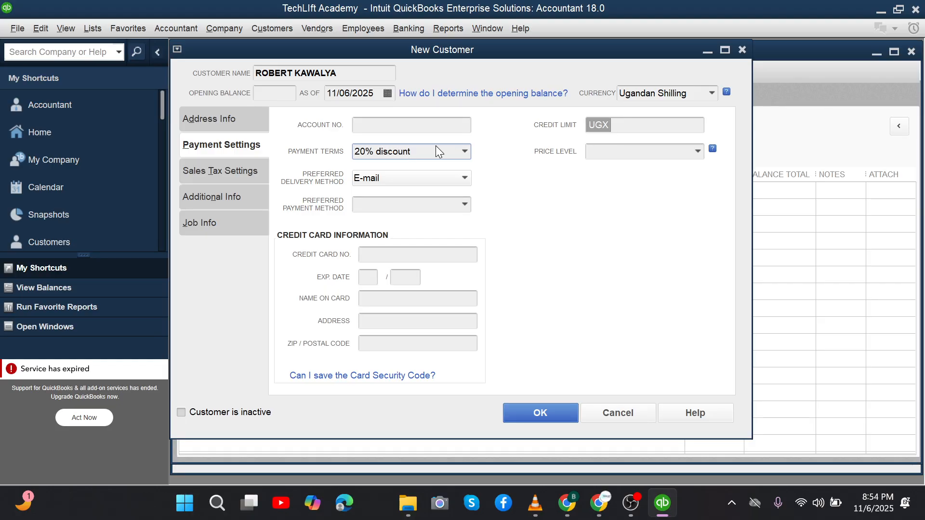
click(465, 152)
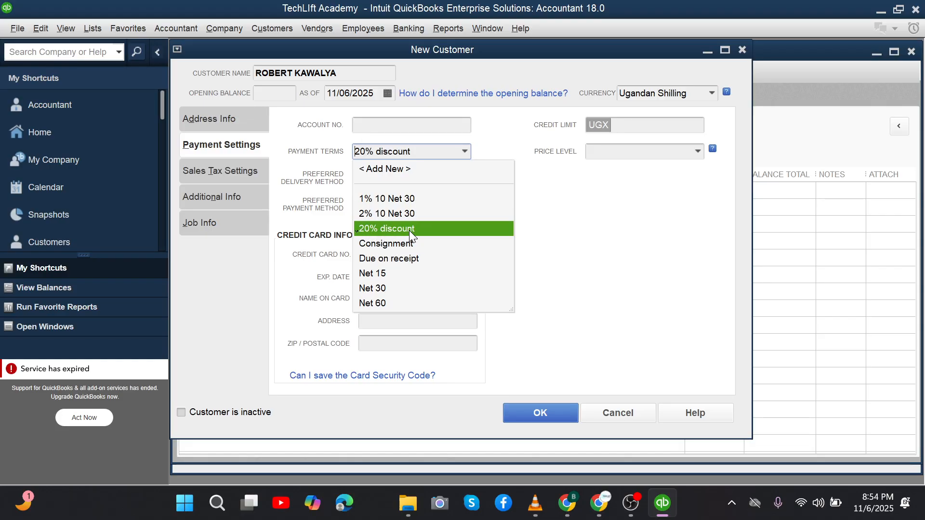
click(582, 212)
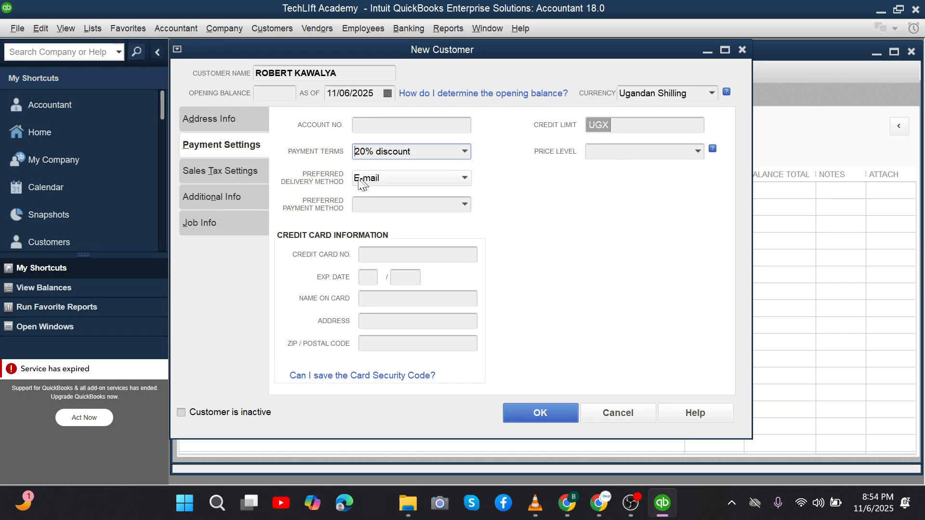
Step: Keep E-mail as the customer's preferred delivery method
click(406, 180)
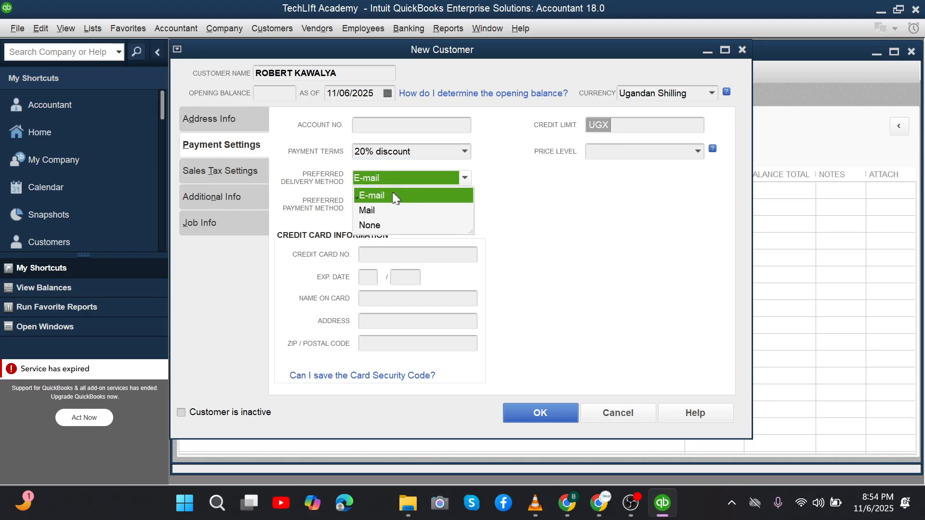
click(507, 225)
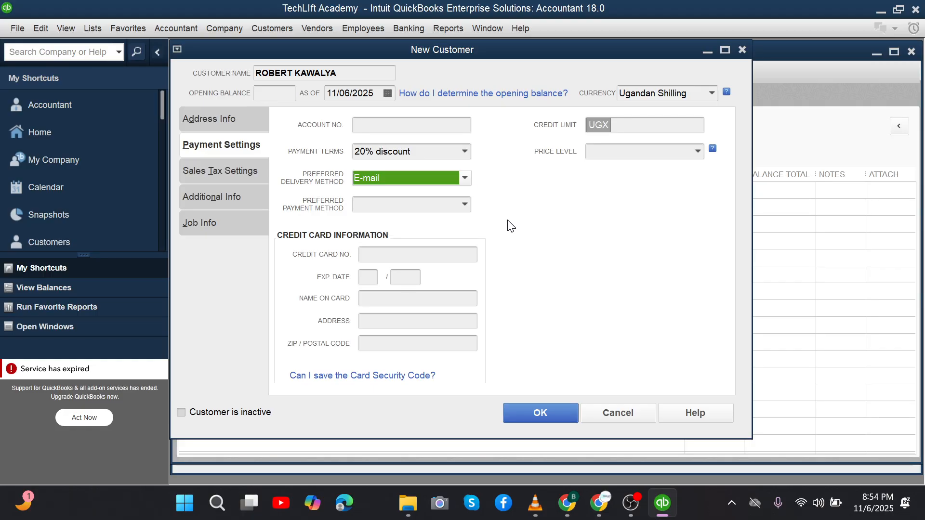
click(455, 182)
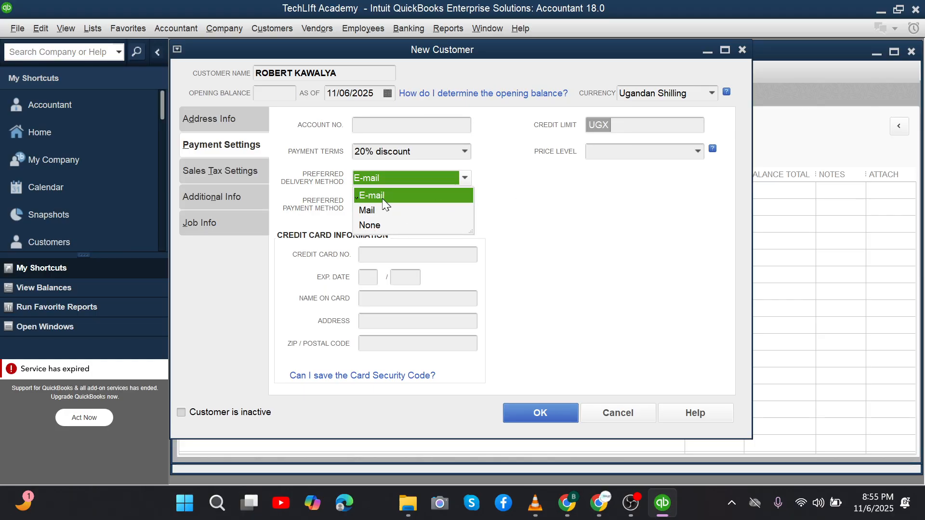
click(514, 238)
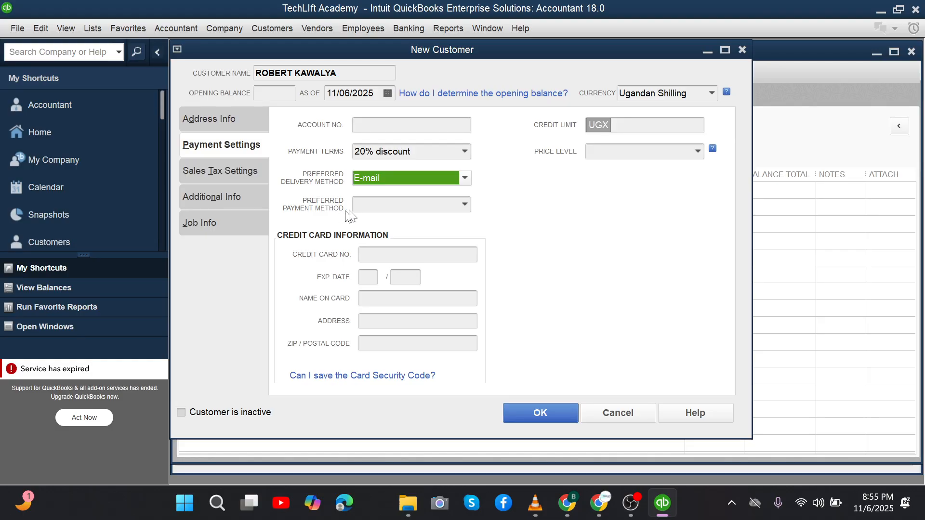
click(465, 205)
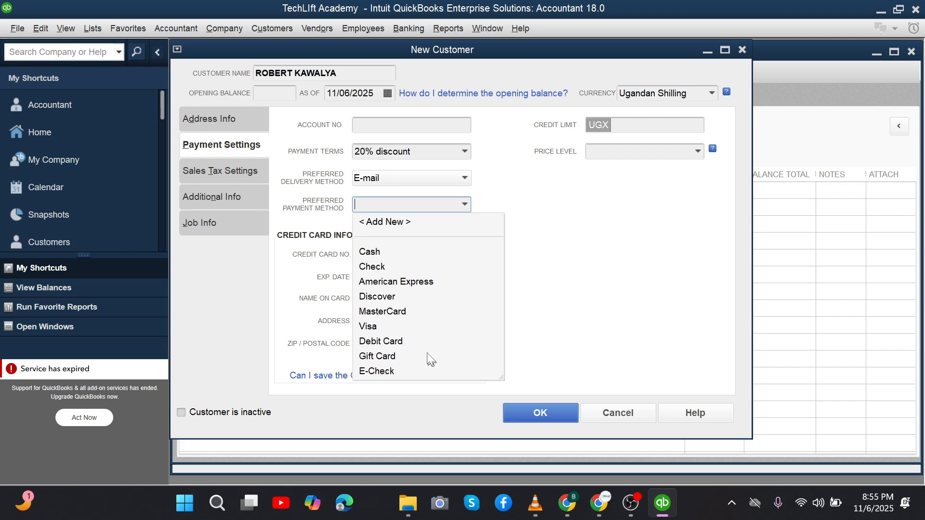
Step: Change the preferred payment method from Cash to MasterCard, leaving the card details blank
click(362, 254)
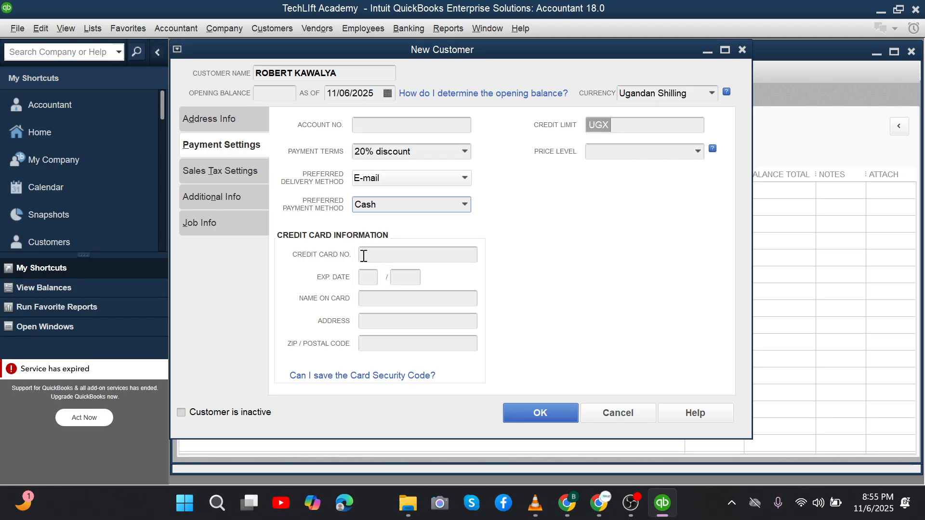
click(465, 205)
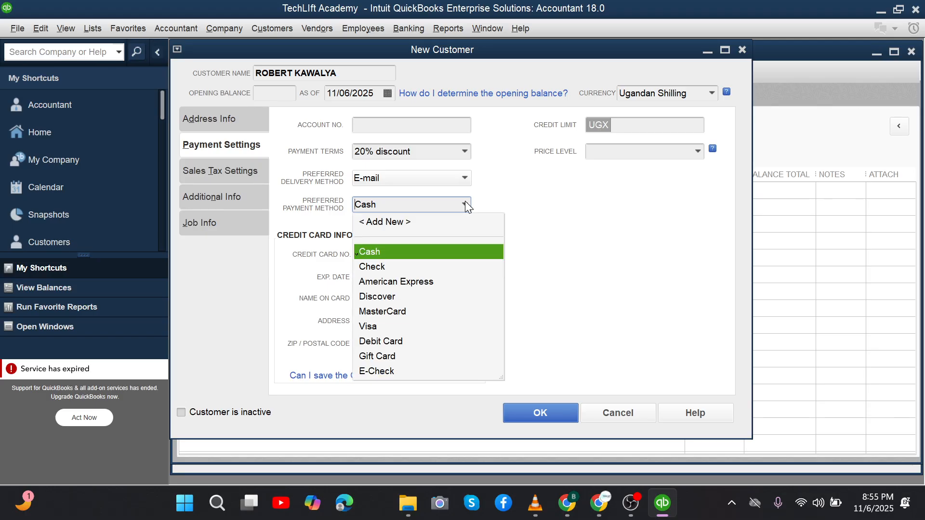
click(394, 312)
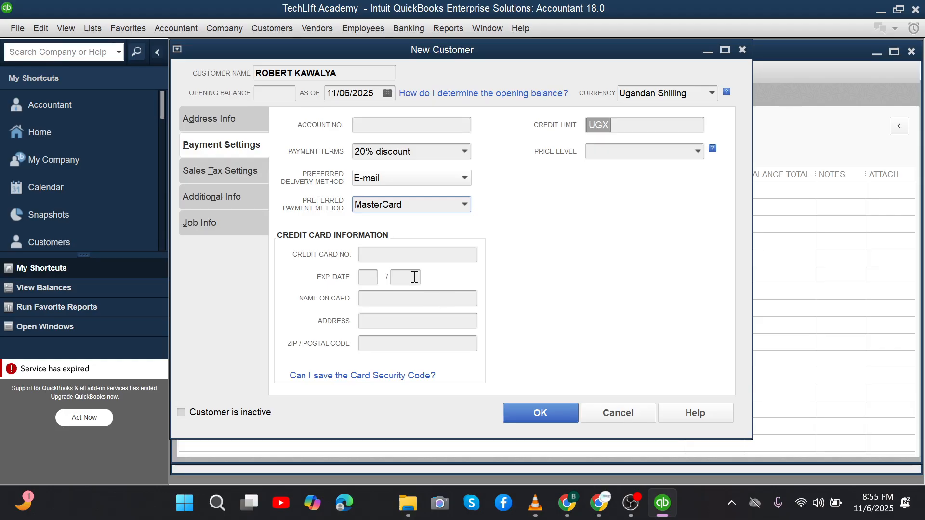
click(381, 250)
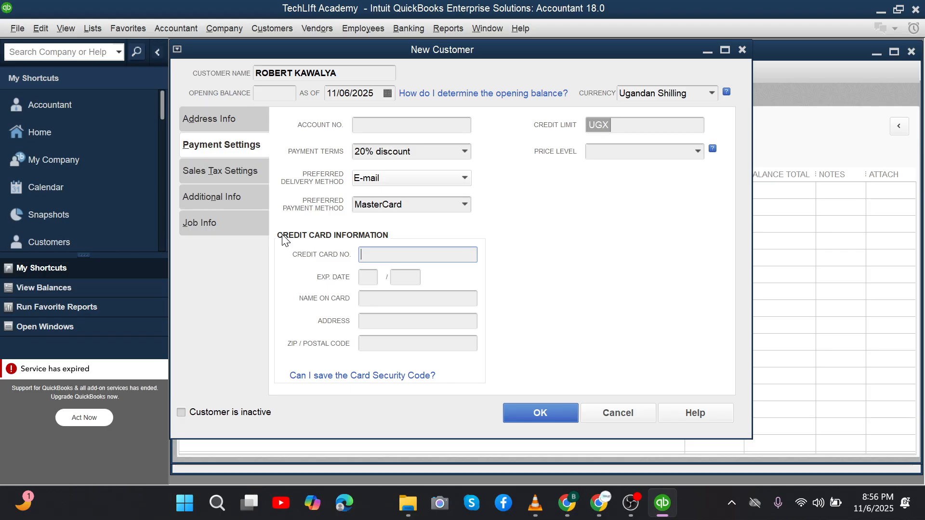
click(97, 25)
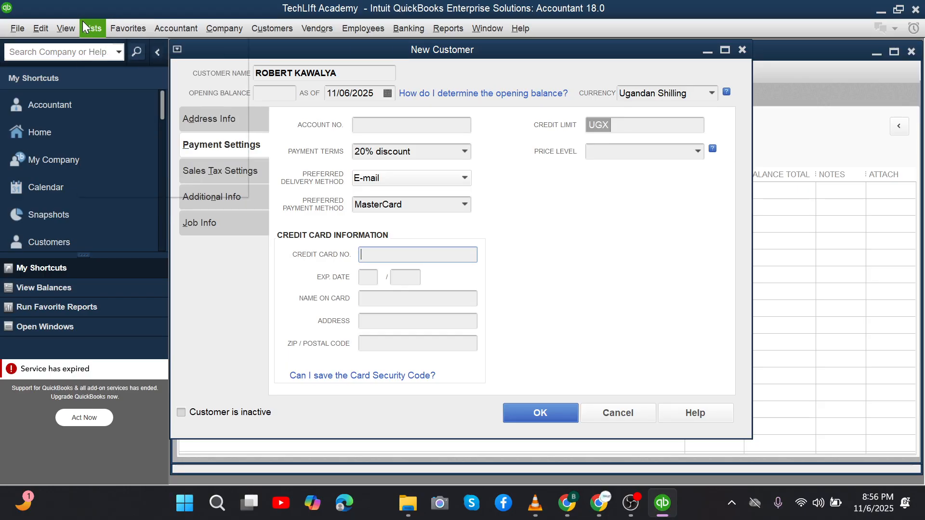
click(85, 27)
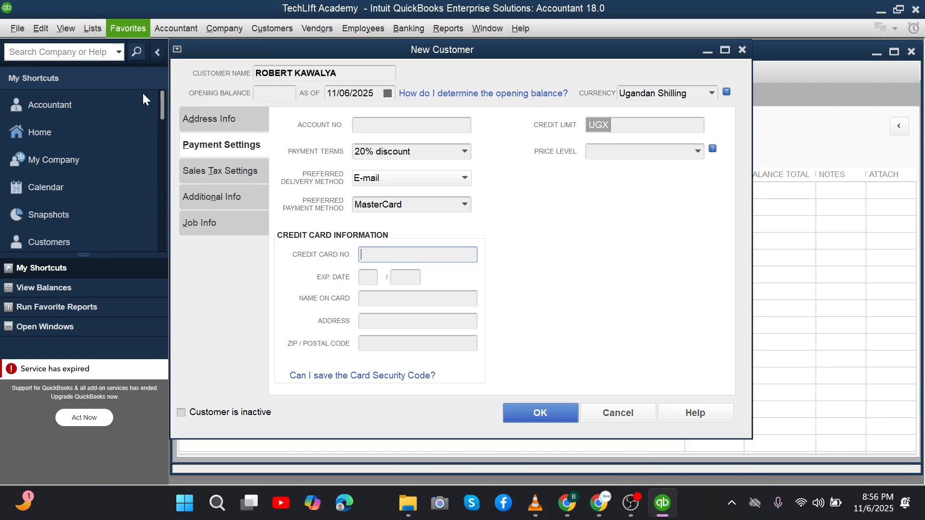
click(89, 25)
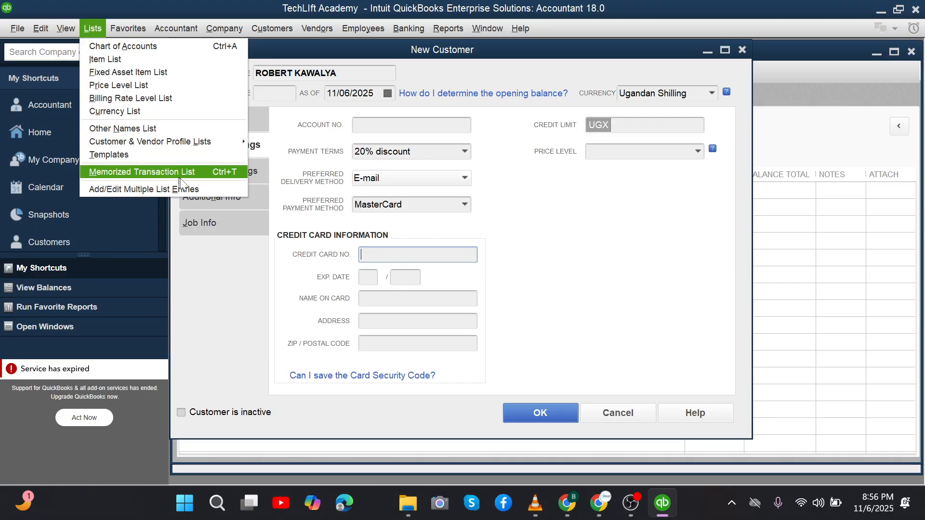
click(242, 297)
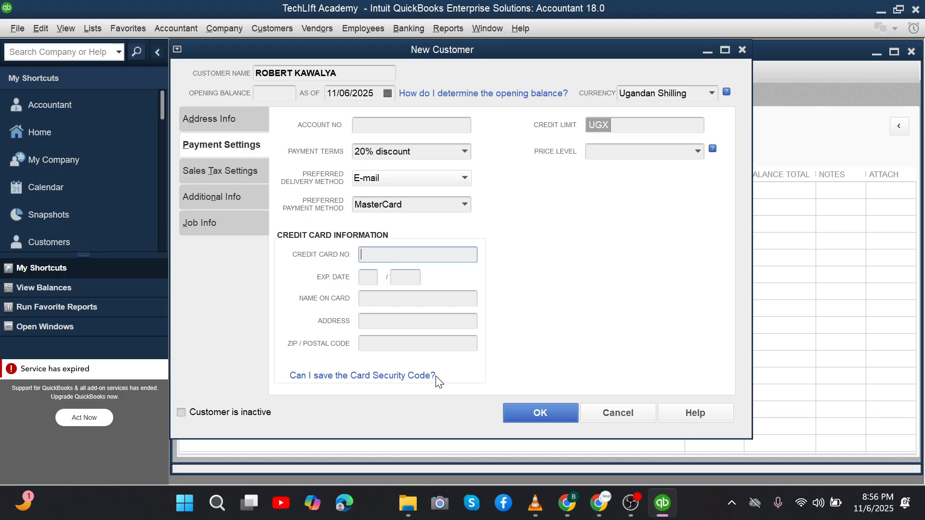
click(622, 130)
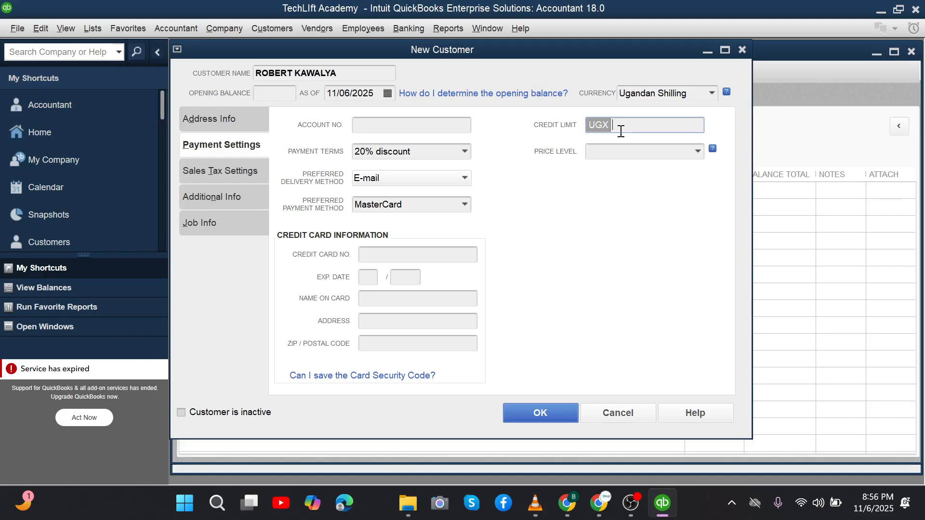
Step: Enter a 300,000 credit limit and choose < Add New > in the Price Level list
text(3000000)
key(BackSpace)
text(,)
click(699, 151)
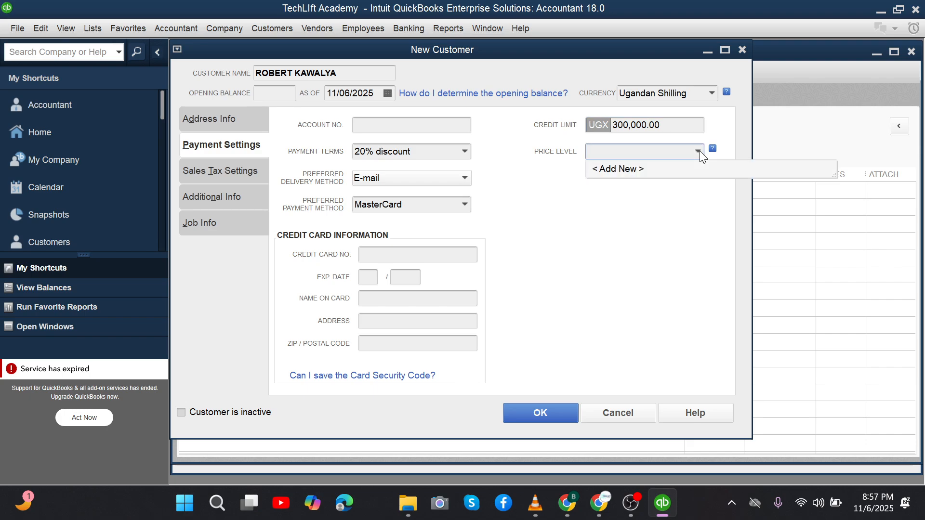
click(640, 175)
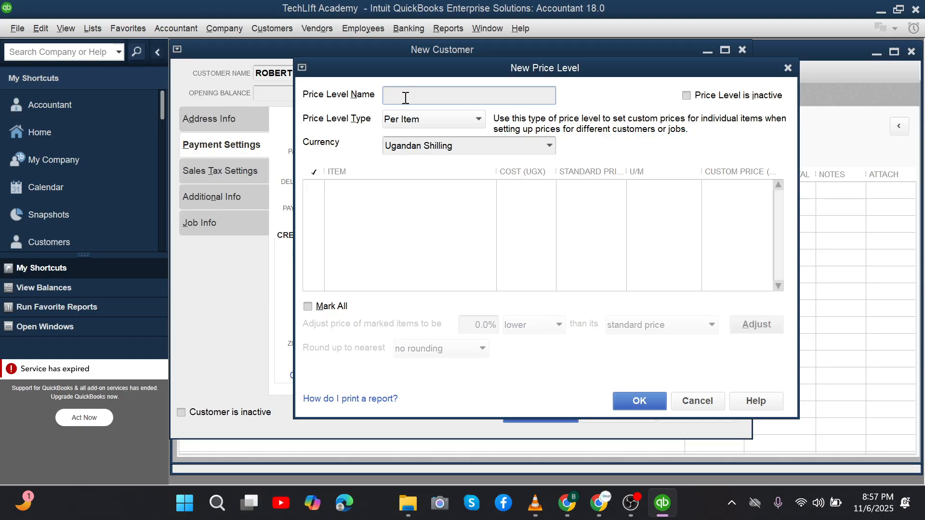
Step: Name the new price level 'lecture' and set its type to Per Item after trying Fixed %
text(I)
text(ect)
text(ure)
click(396, 127)
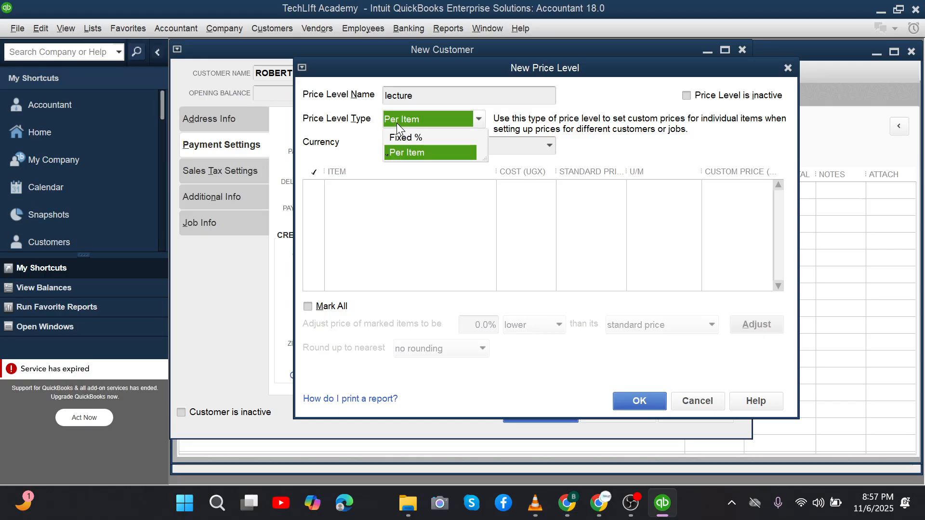
click(424, 138)
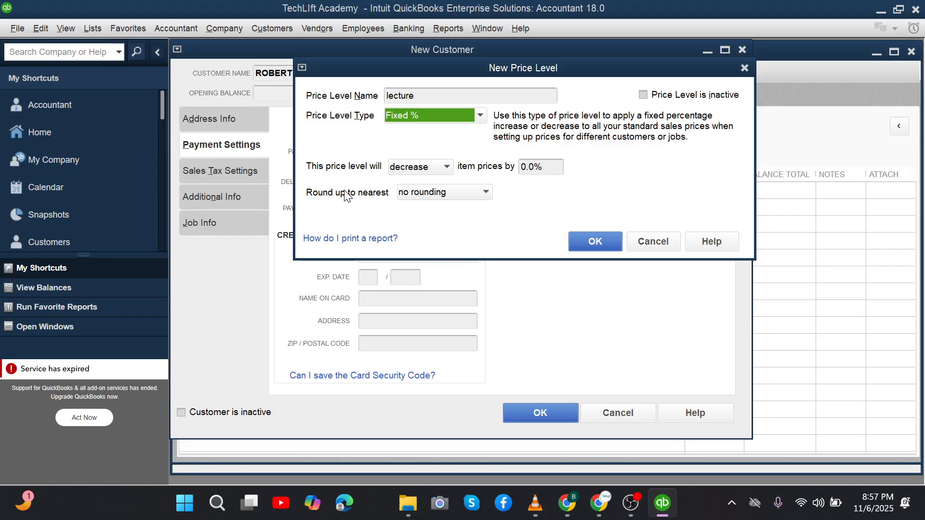
click(475, 199)
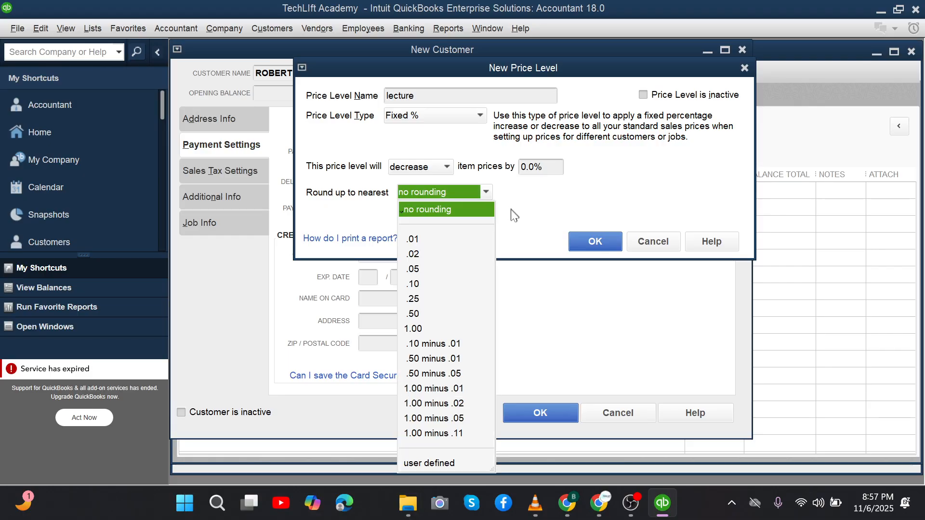
click(528, 231)
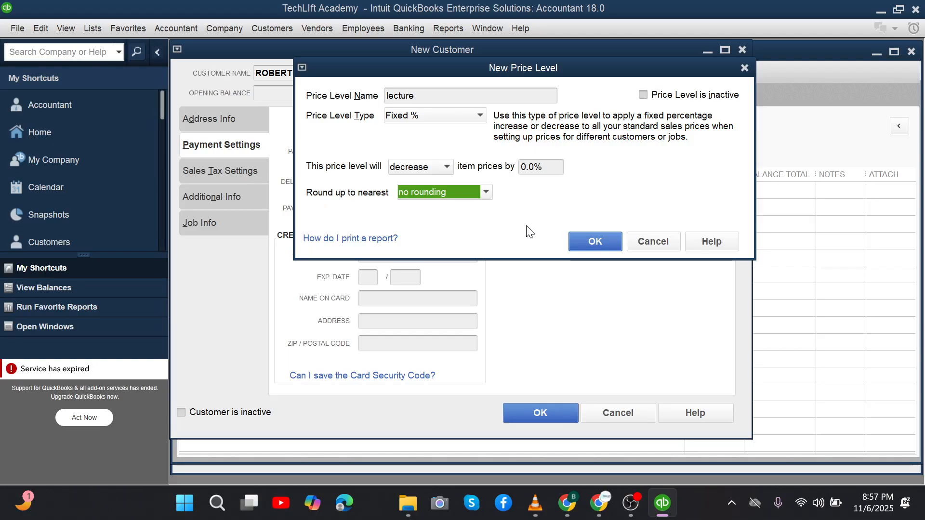
click(430, 117)
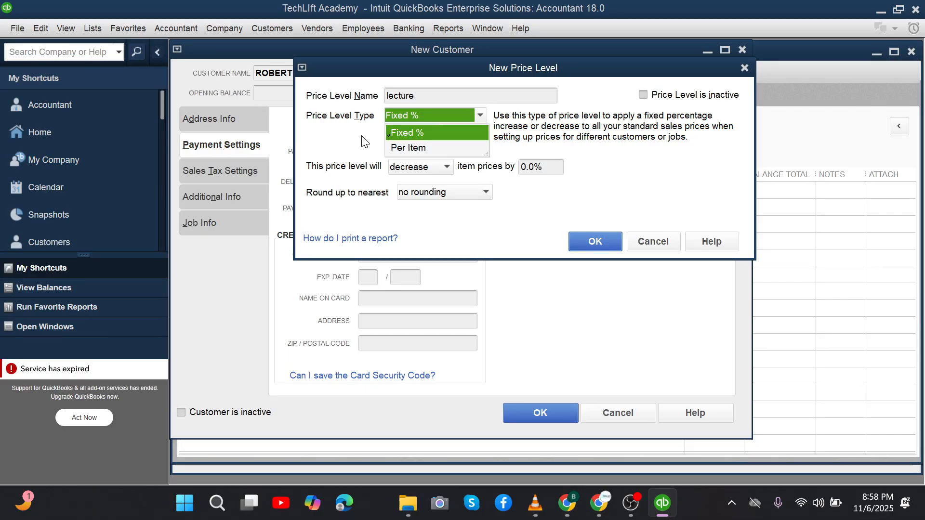
click(394, 148)
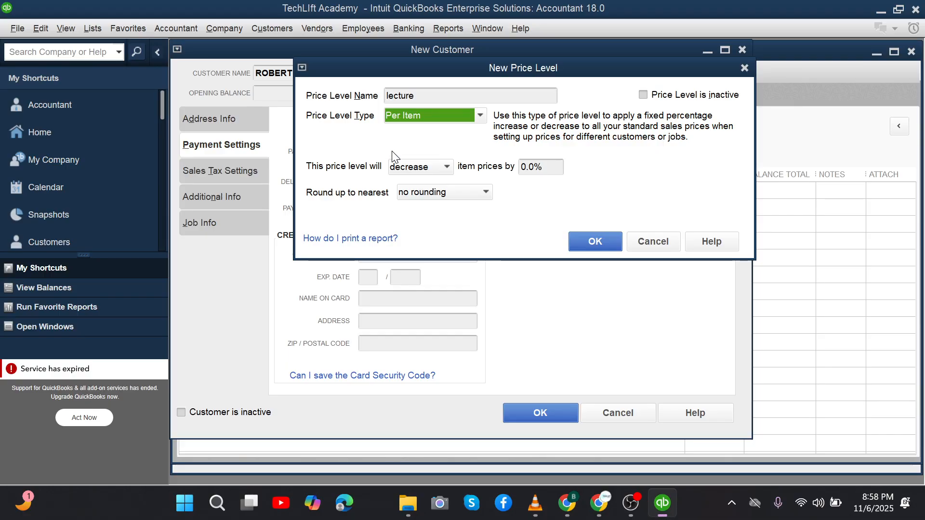
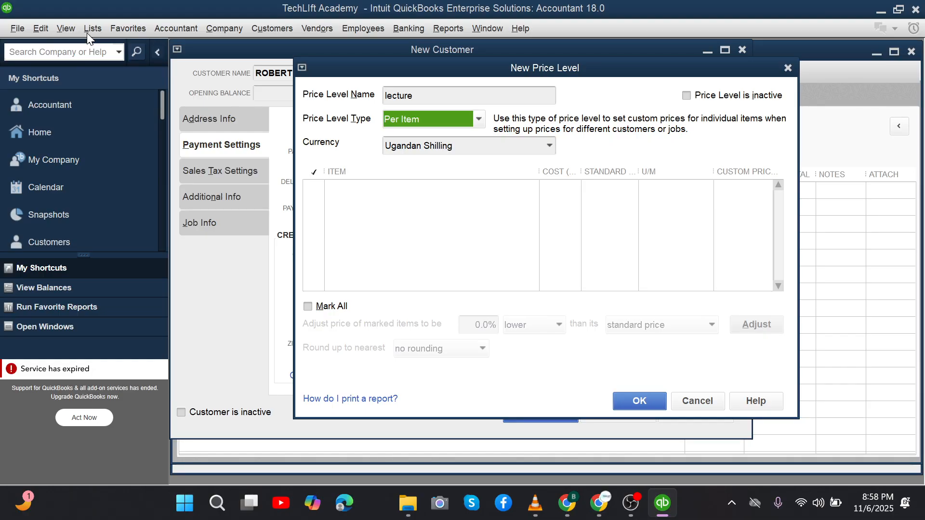
Step: Discard the 'lecture' price level, leaving Price Level blank, and view the customer's sales tax settings
click(704, 399)
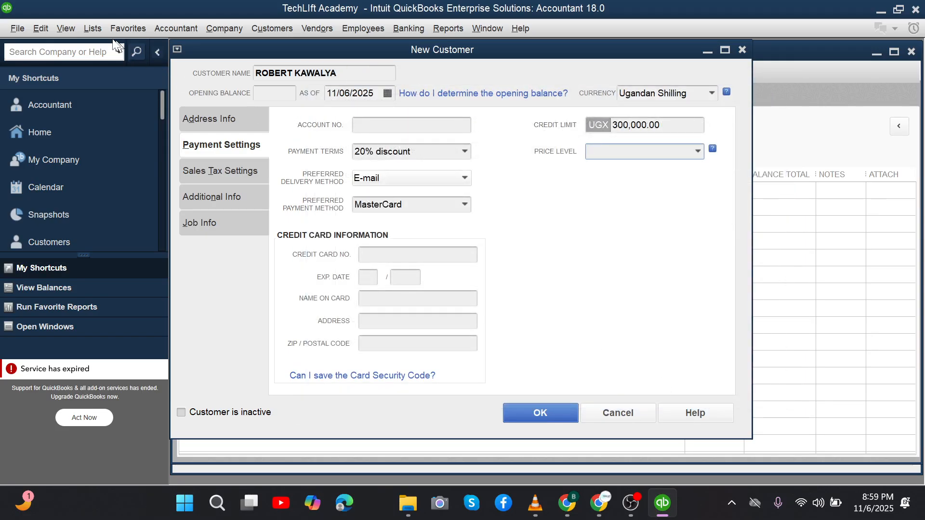
click(94, 28)
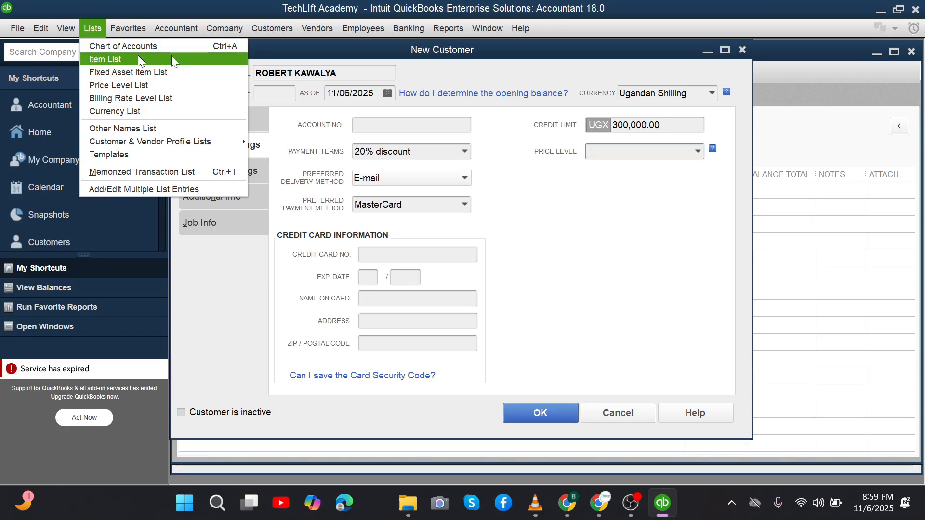
click(597, 322)
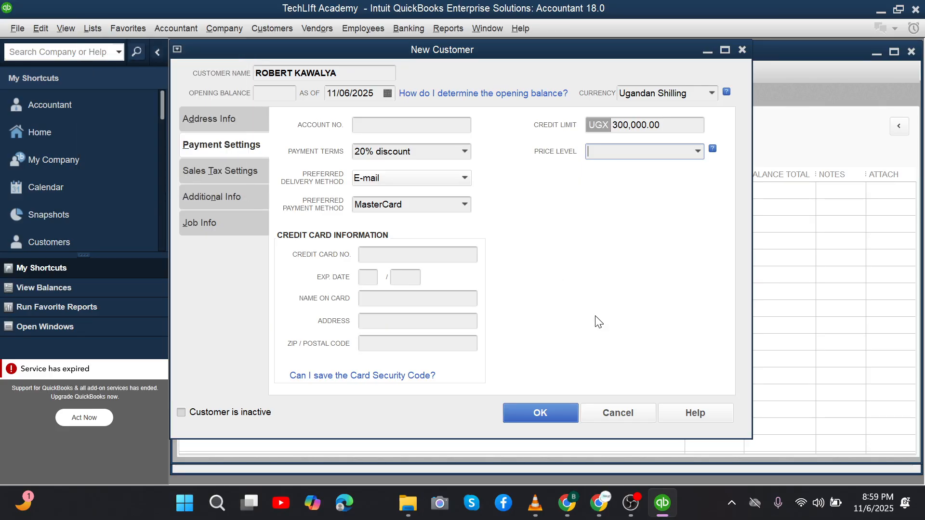
click(203, 169)
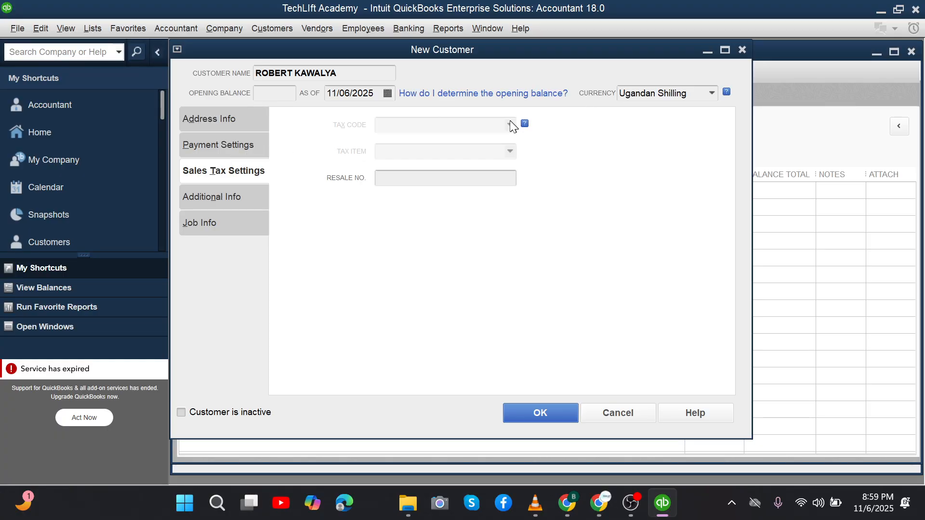
click(410, 179)
click(221, 144)
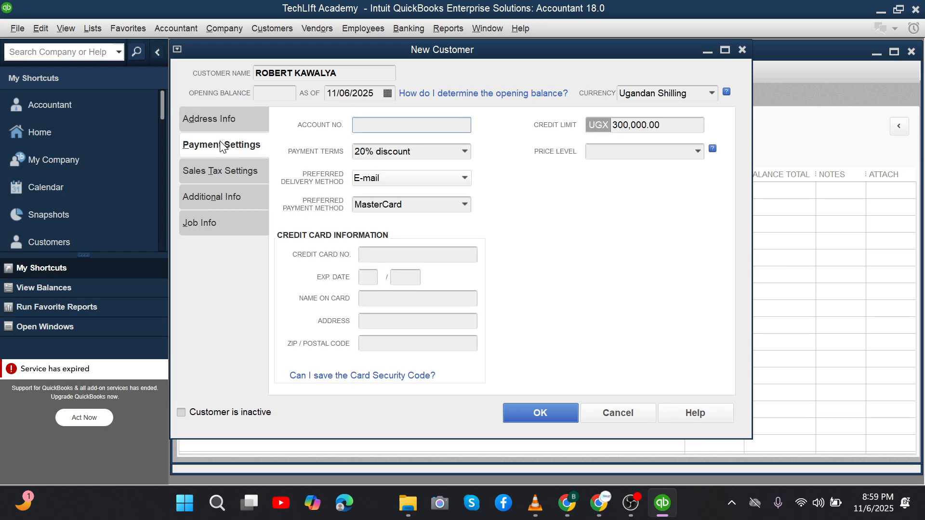
click(233, 172)
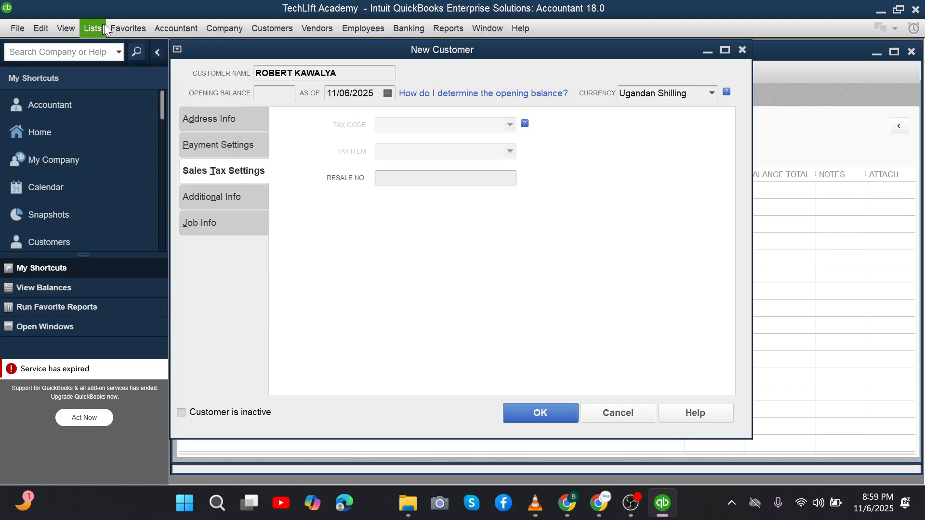
click(40, 27)
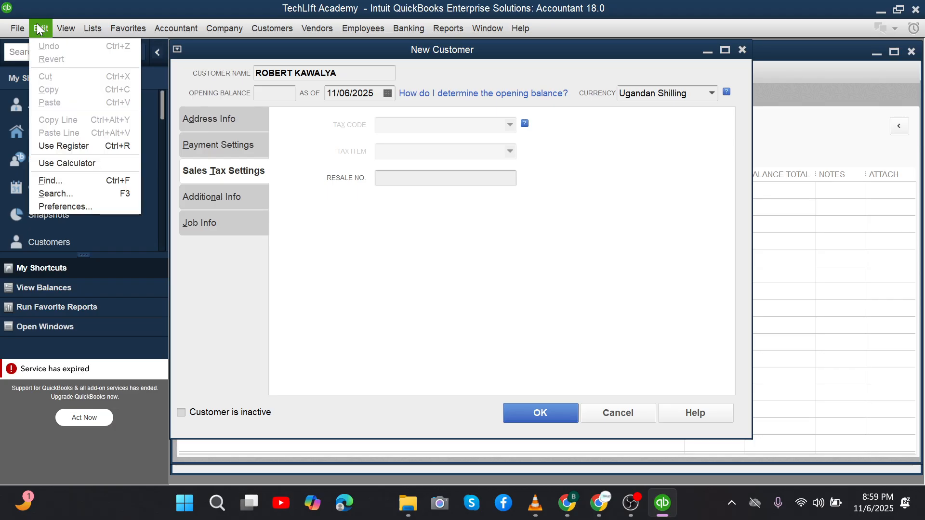
click(56, 206)
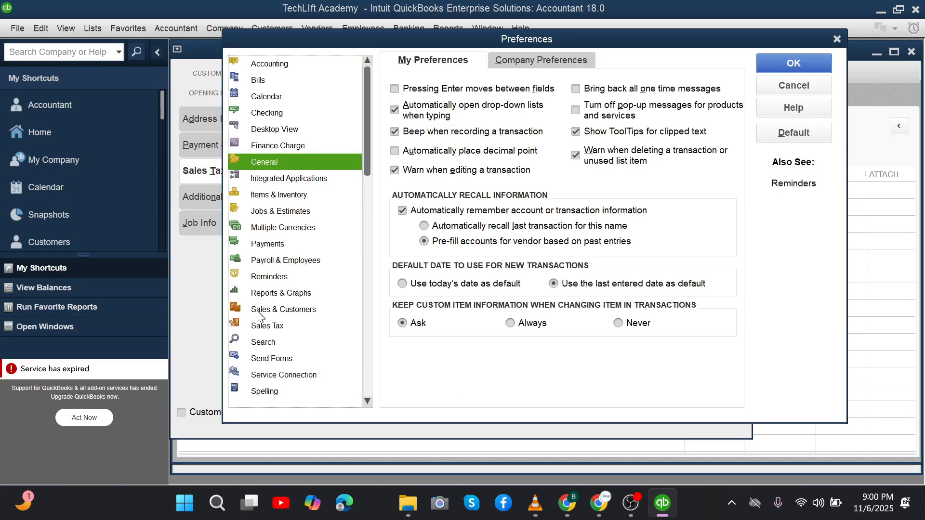
click(262, 326)
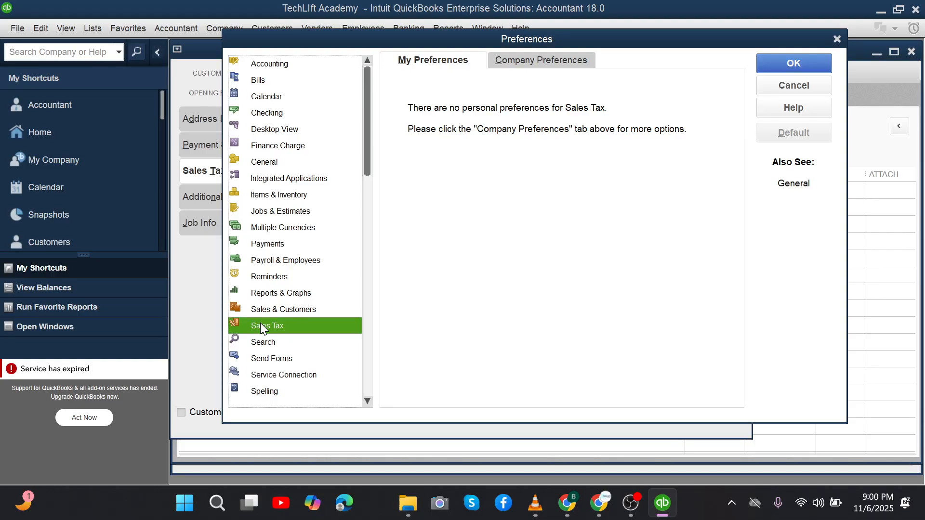
click(546, 55)
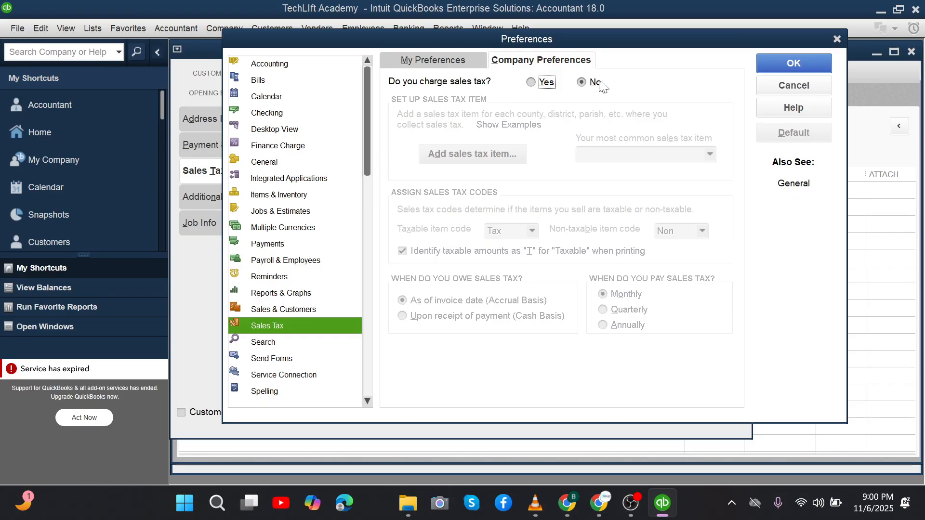
click(531, 83)
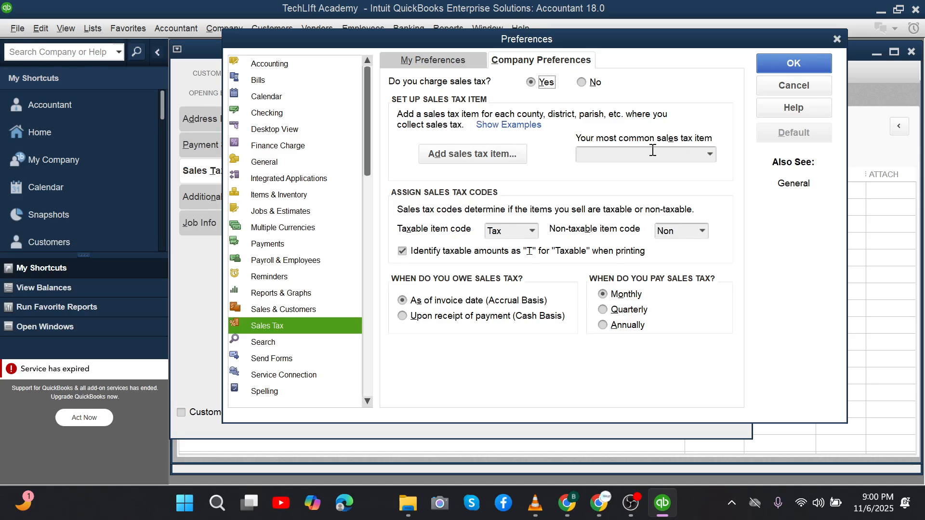
click(710, 154)
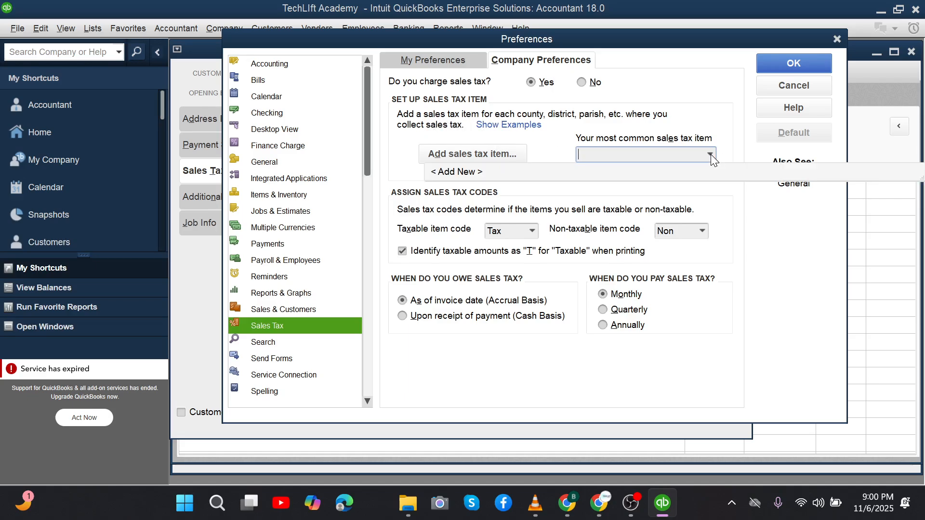
click(553, 144)
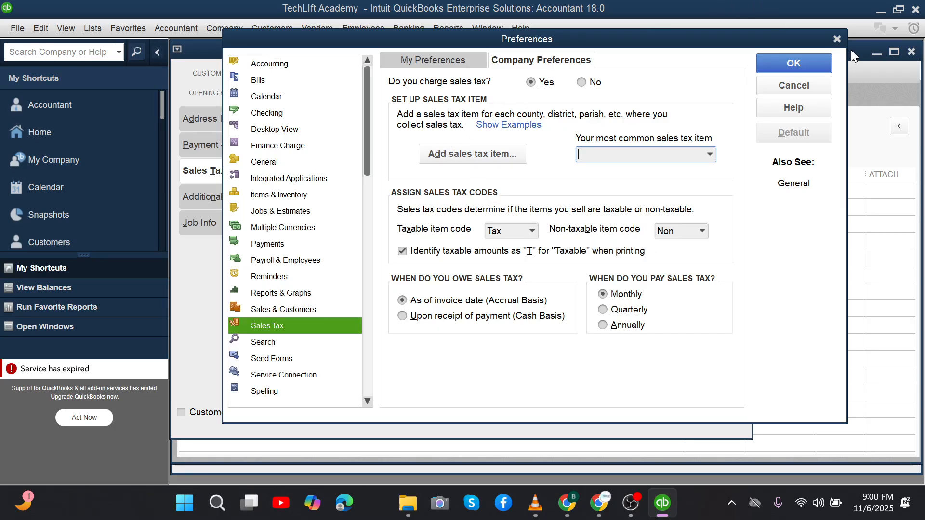
click(839, 39)
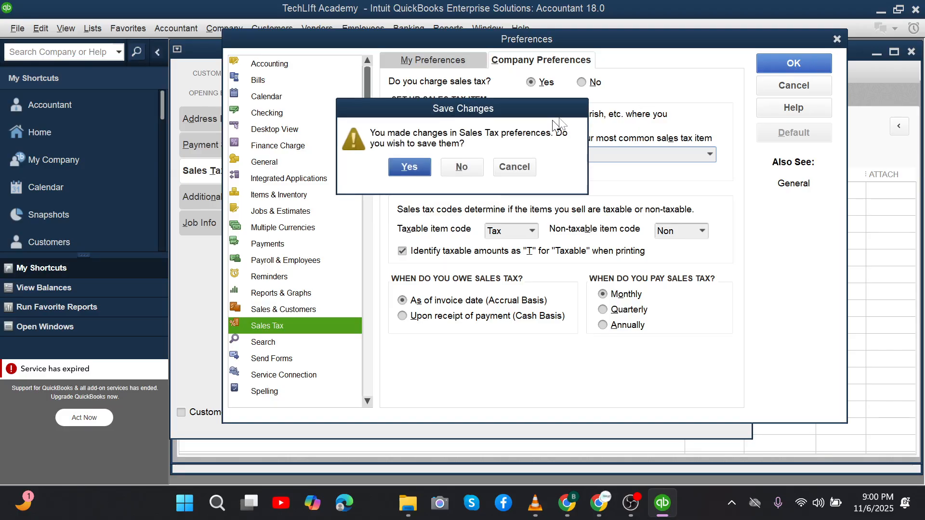
click(452, 168)
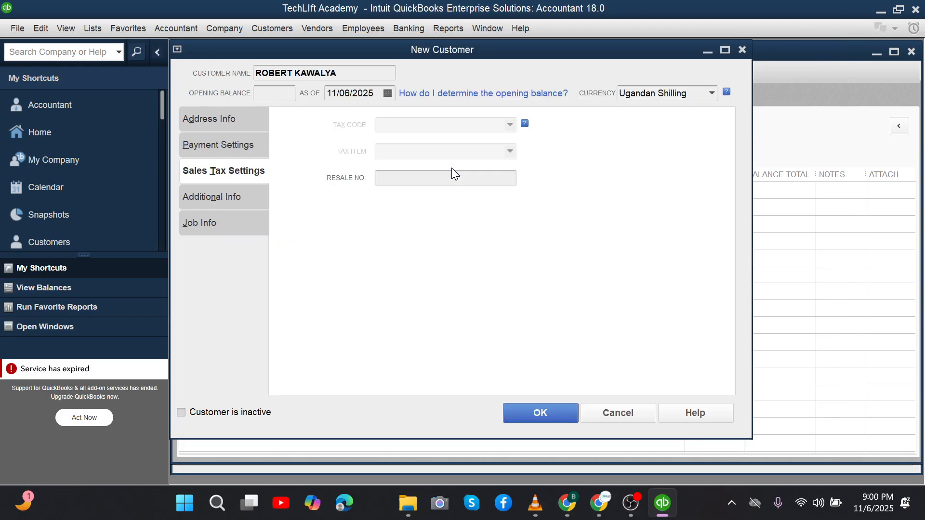
Step: On Additional Info, choose < Add New > in the Customer Type list
click(203, 206)
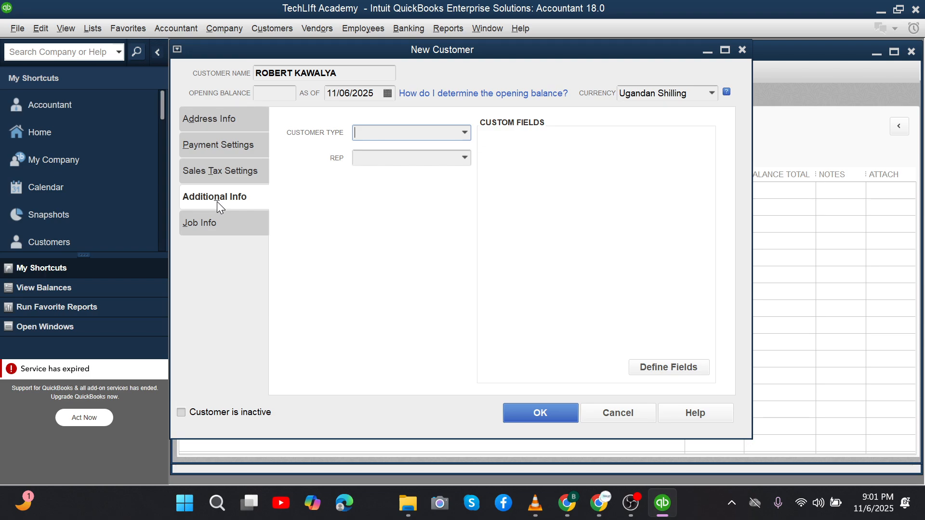
click(465, 141)
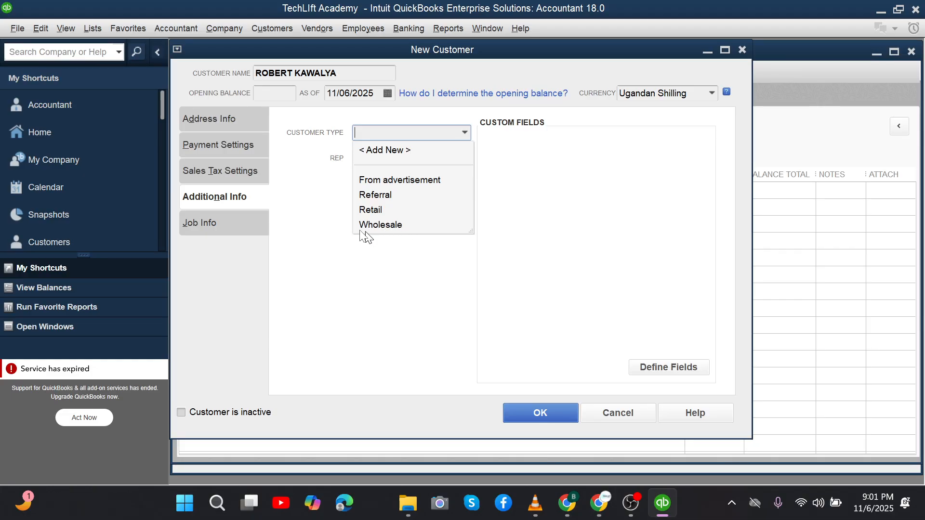
click(387, 148)
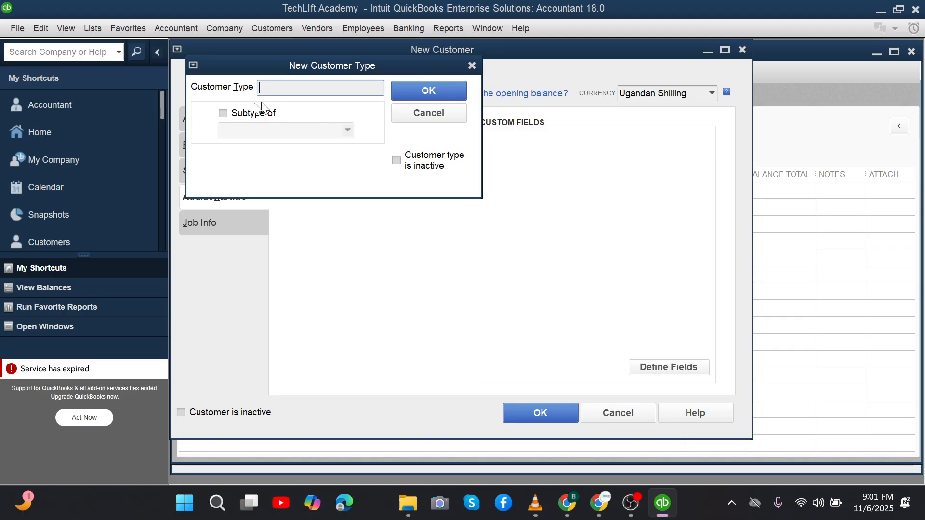
Step: Create customer type 'consumer' as a subtype of Retail, giving the customer type Retail:consumer
click(223, 112)
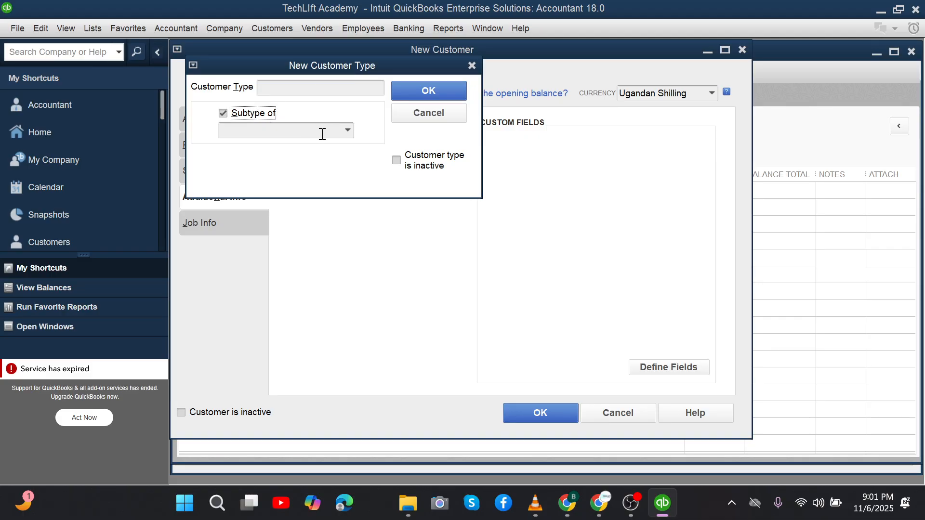
click(343, 135)
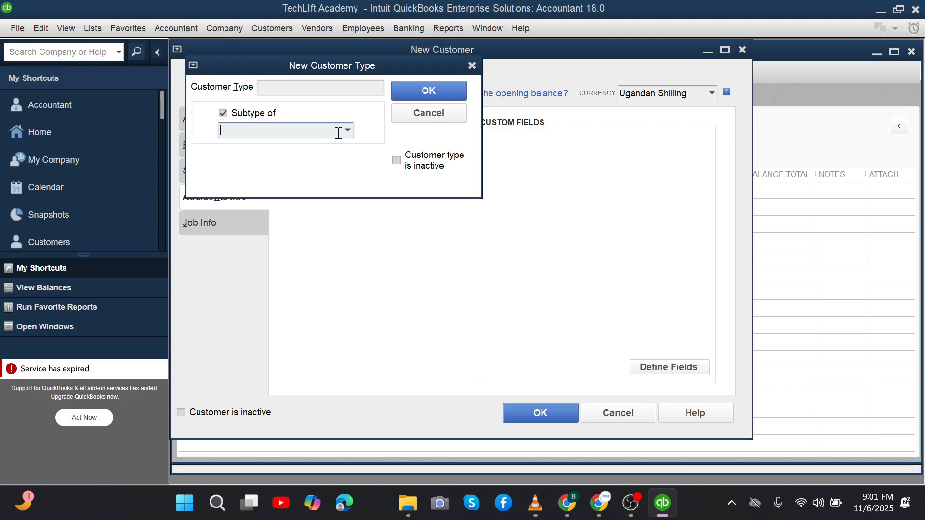
click(272, 90)
text(c)
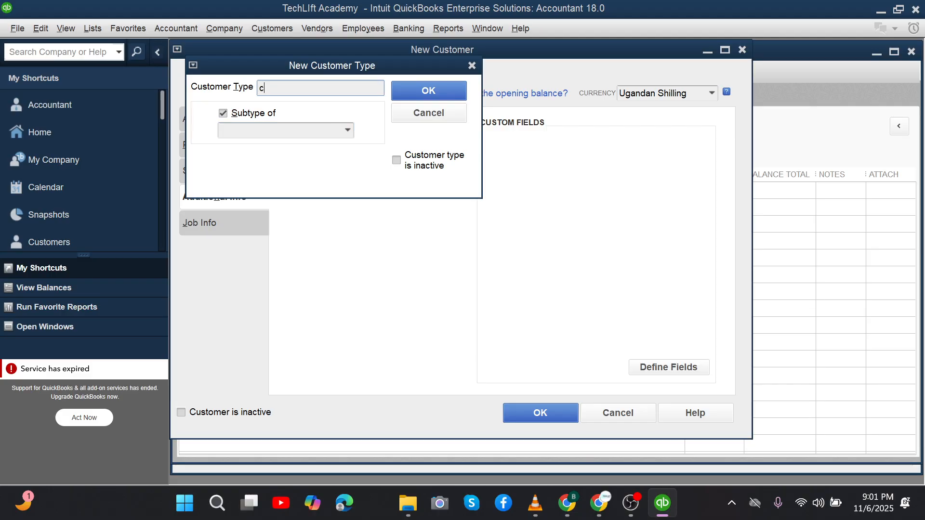
text(onsumer)
click(308, 135)
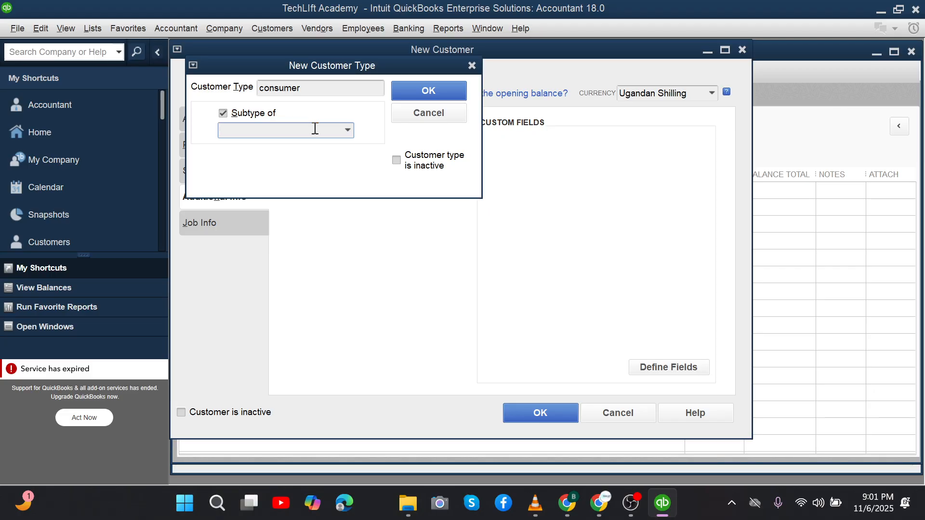
click(348, 130)
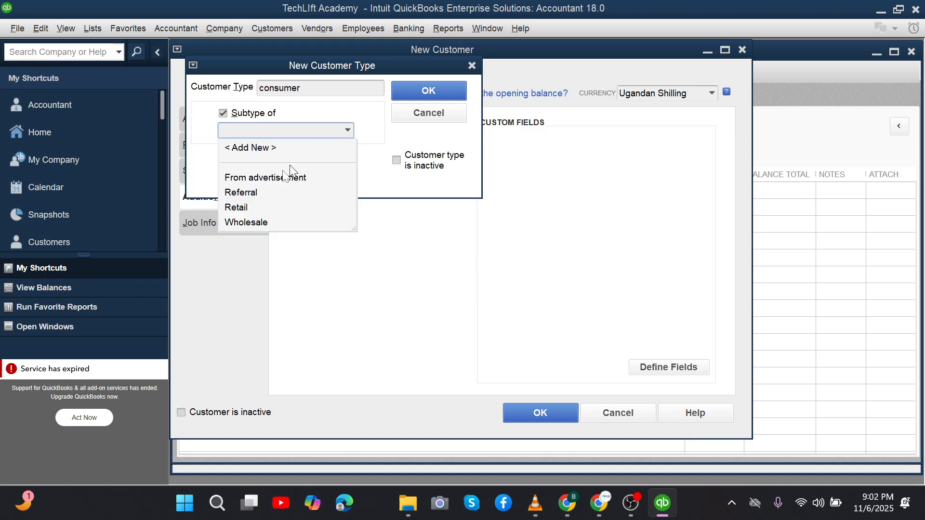
click(237, 208)
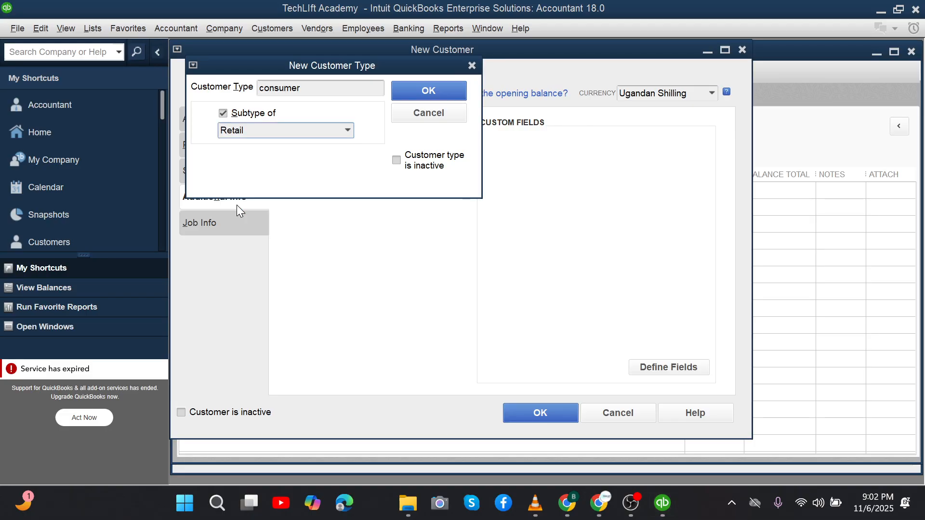
click(465, 90)
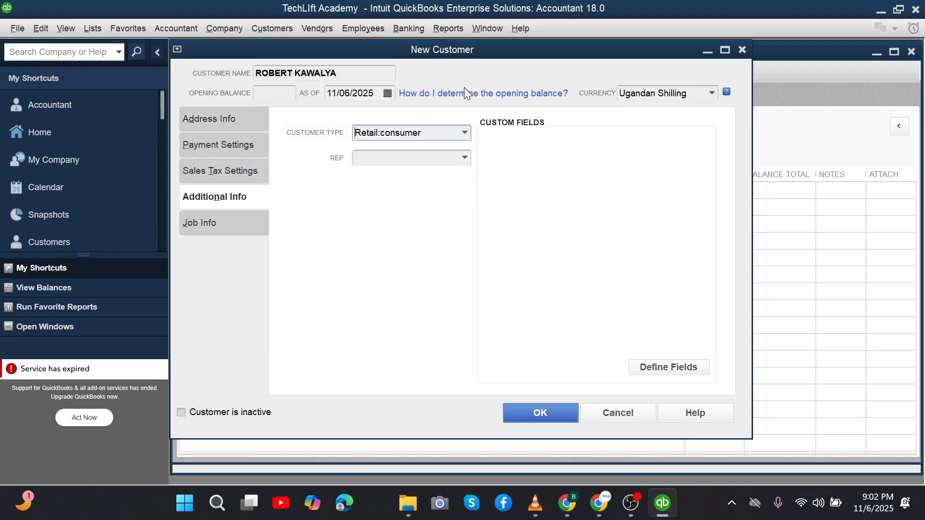
Step: Review the Job Info, Sales Tax, Payment and Address tabs, then save the new customer
click(406, 160)
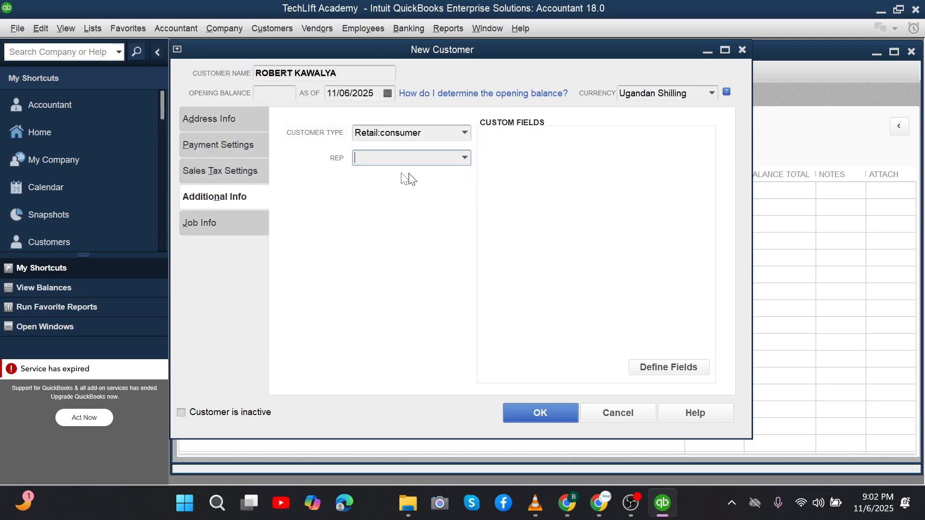
click(207, 220)
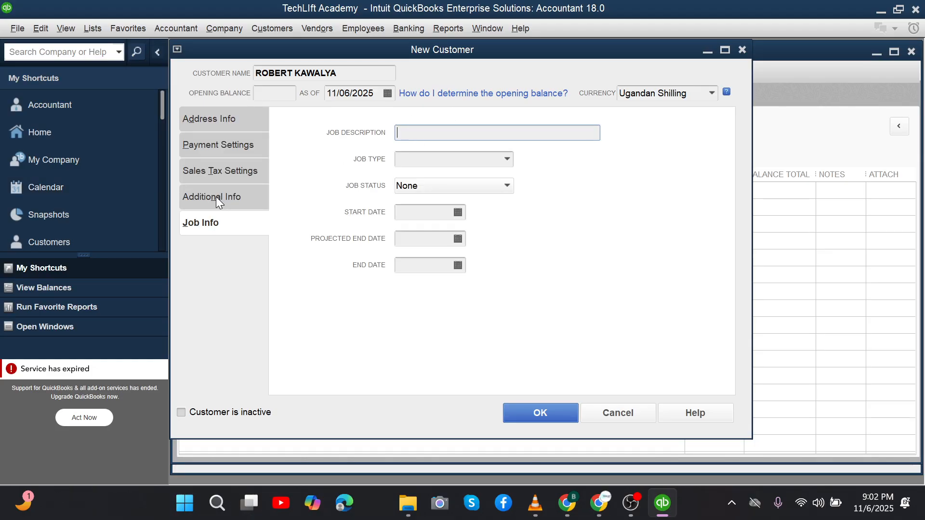
click(216, 196)
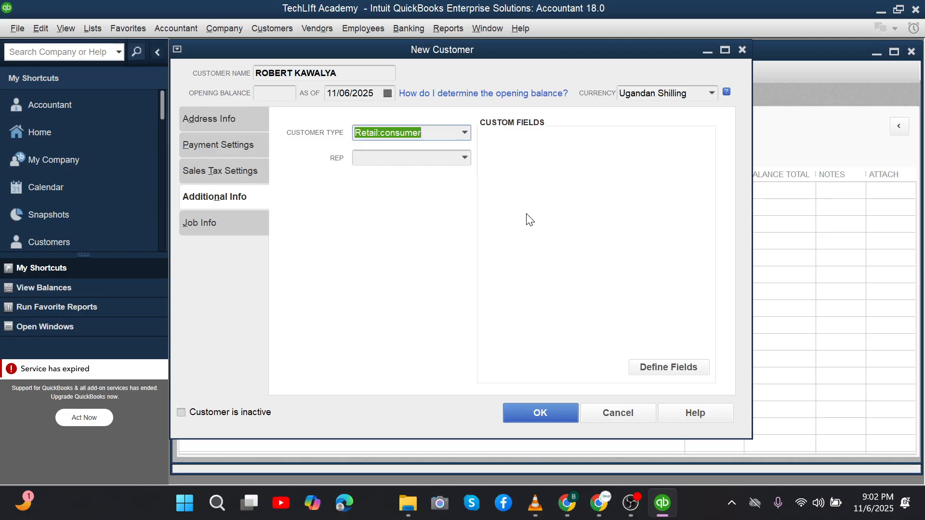
click(205, 171)
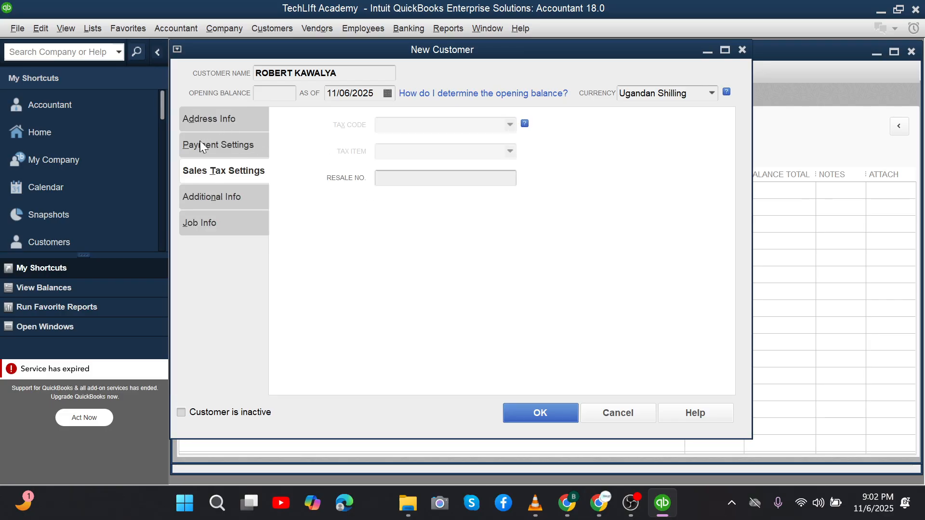
click(219, 144)
click(224, 123)
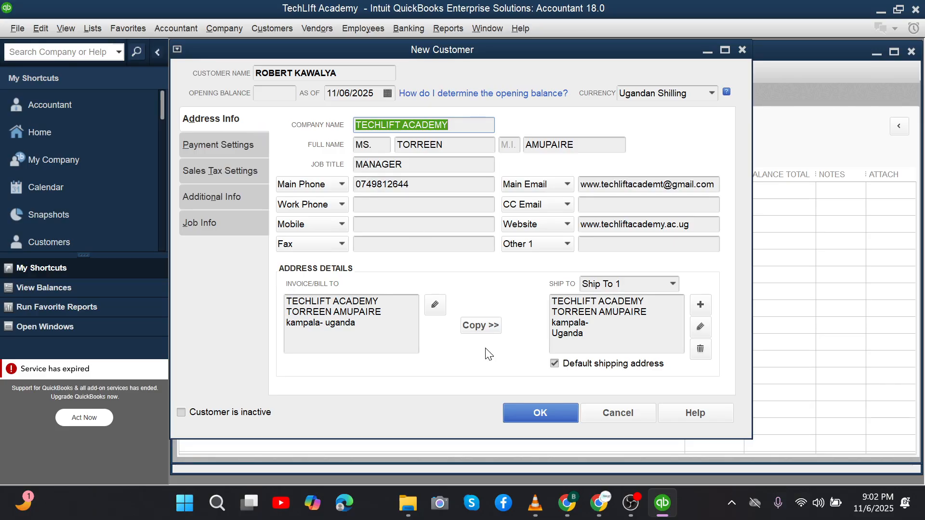
click(564, 417)
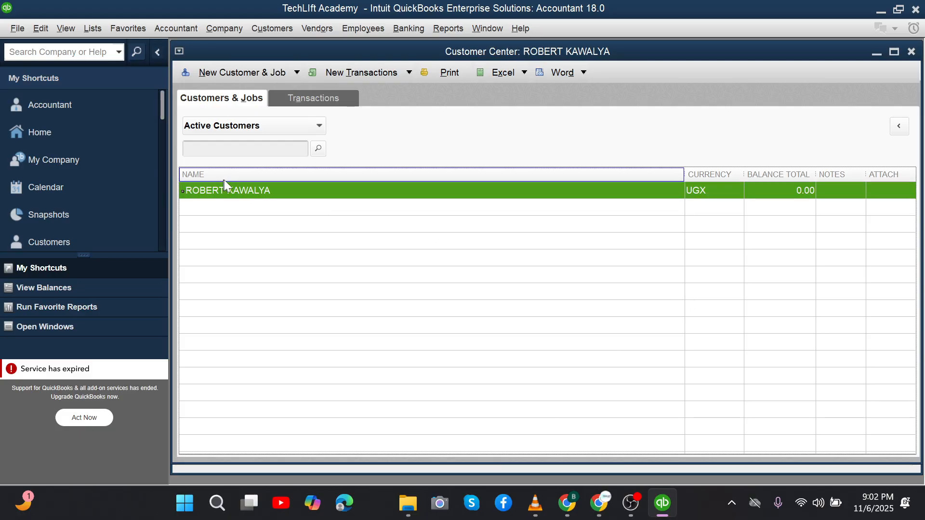
double_click(250, 191)
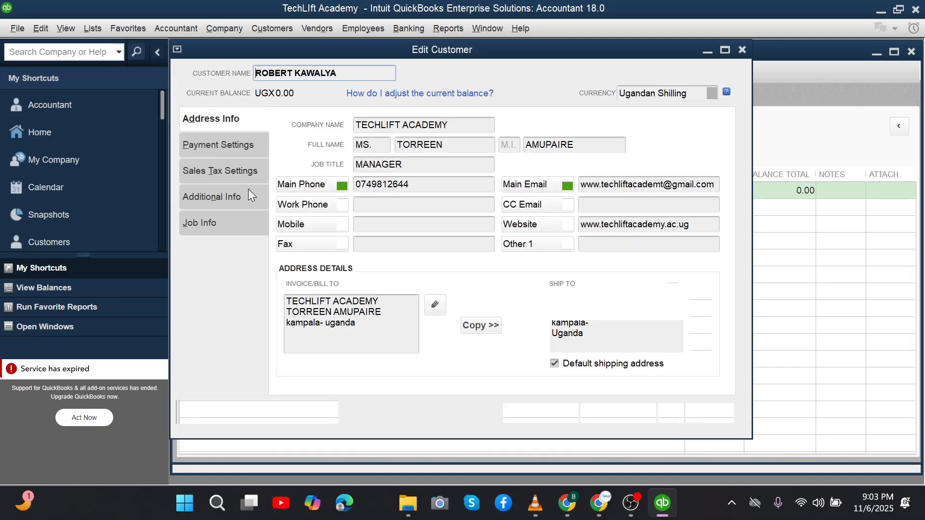
click(249, 195)
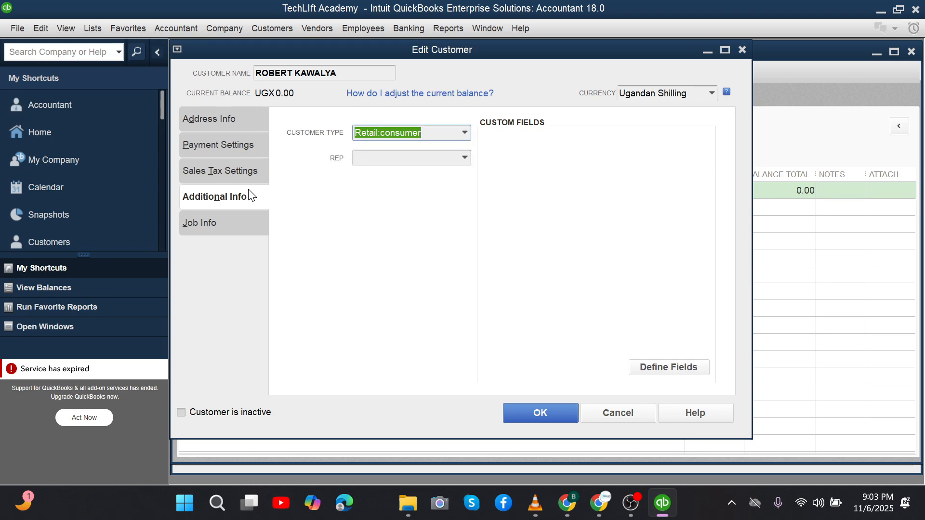
click(212, 116)
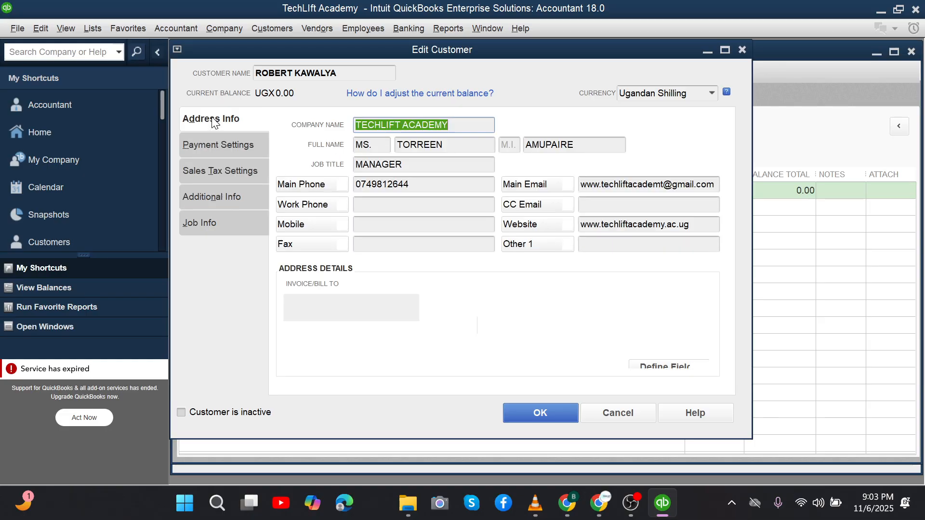
click(250, 144)
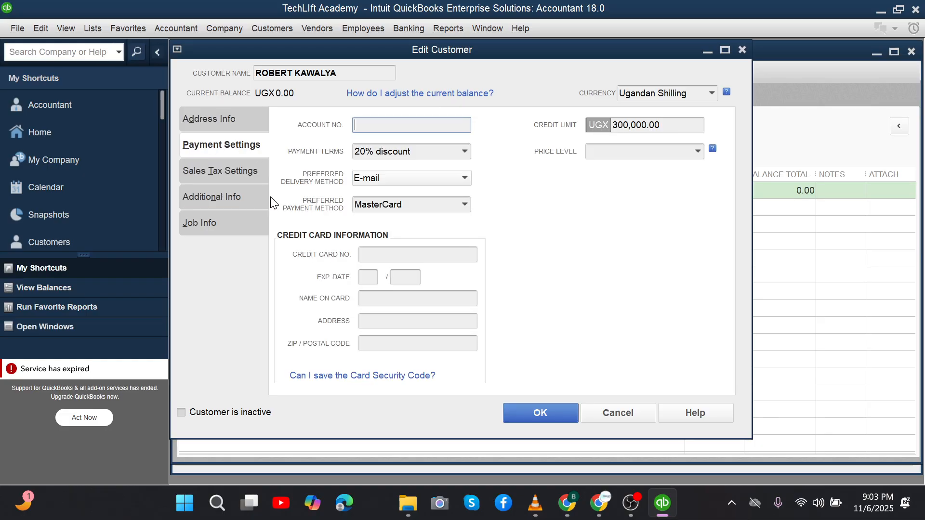
click(222, 174)
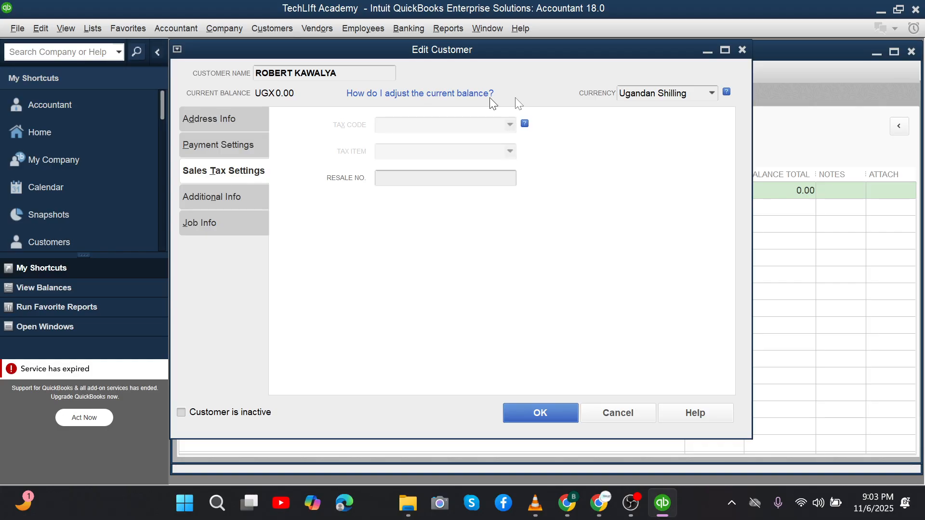
click(739, 50)
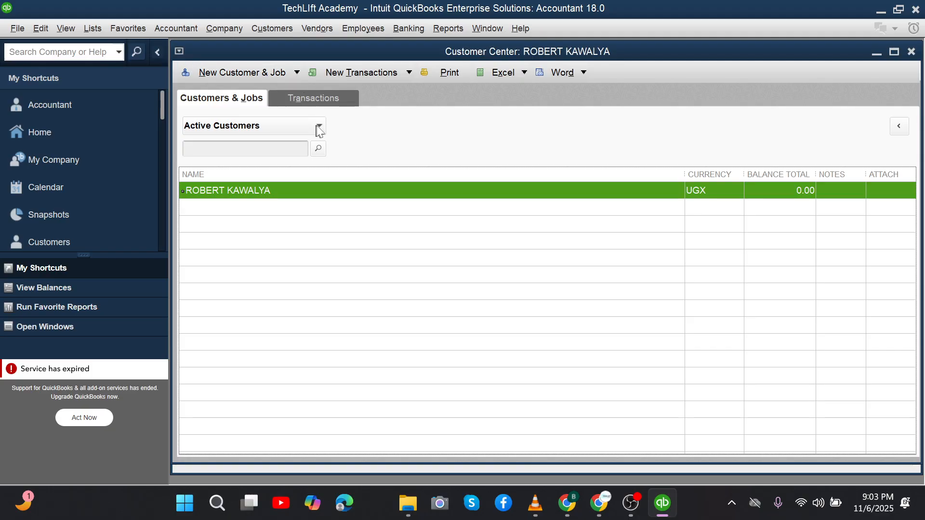
click(296, 73)
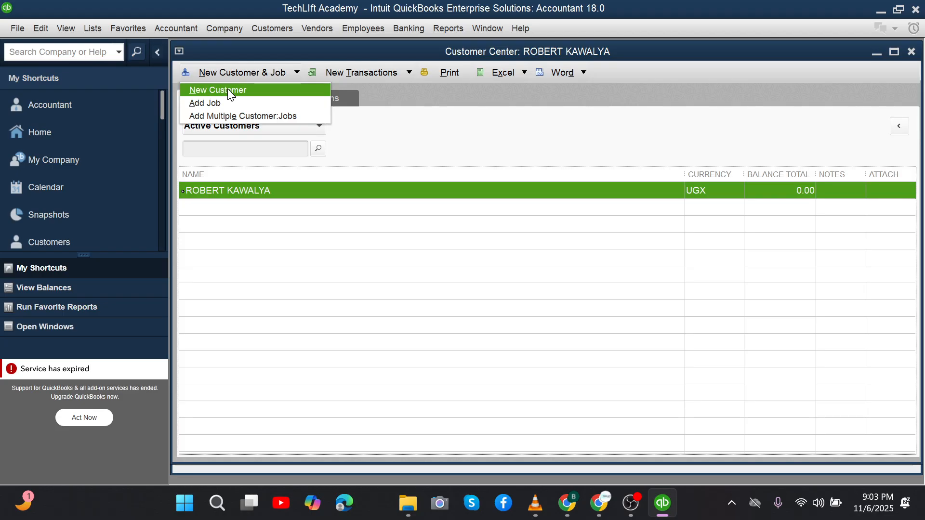
click(402, 124)
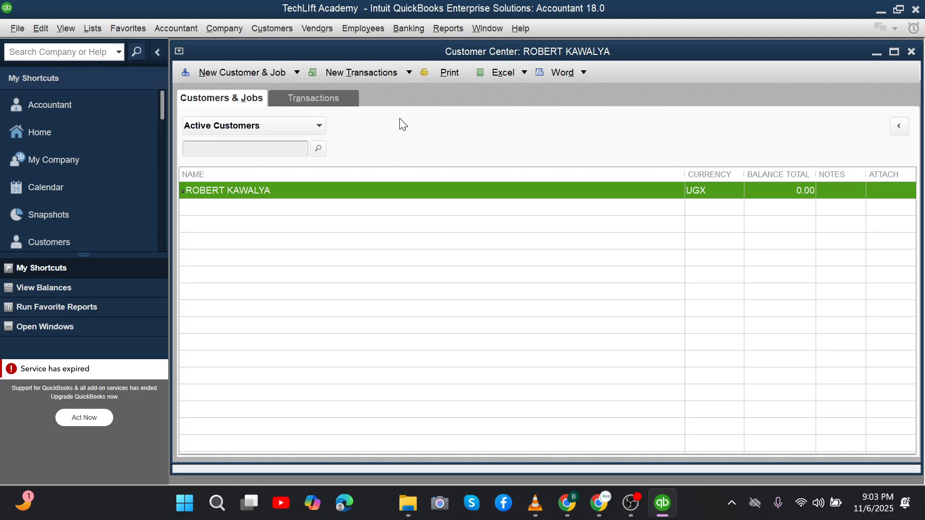
right_click(291, 194)
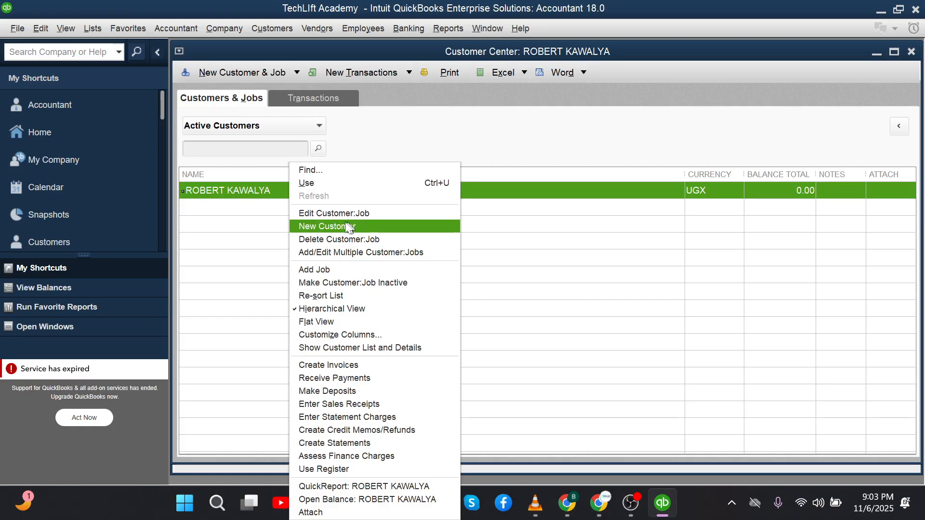
click(258, 237)
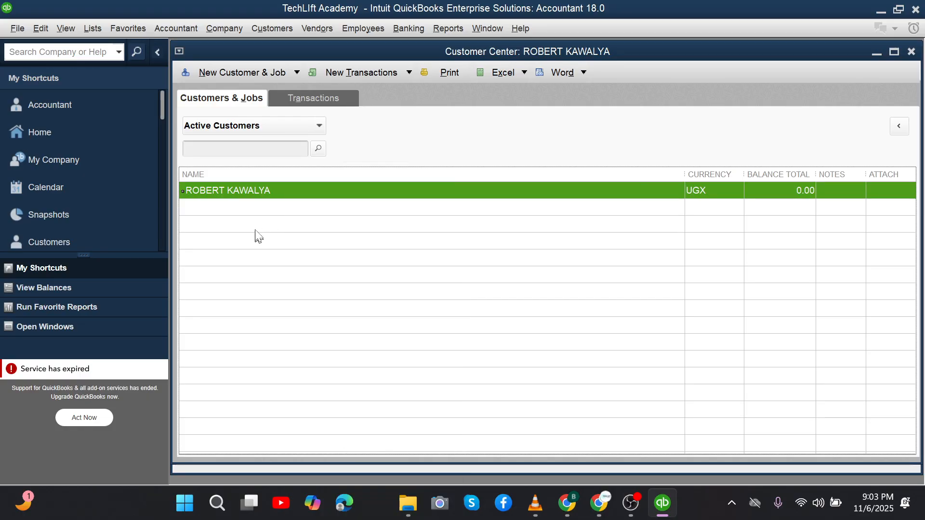
right_click(254, 188)
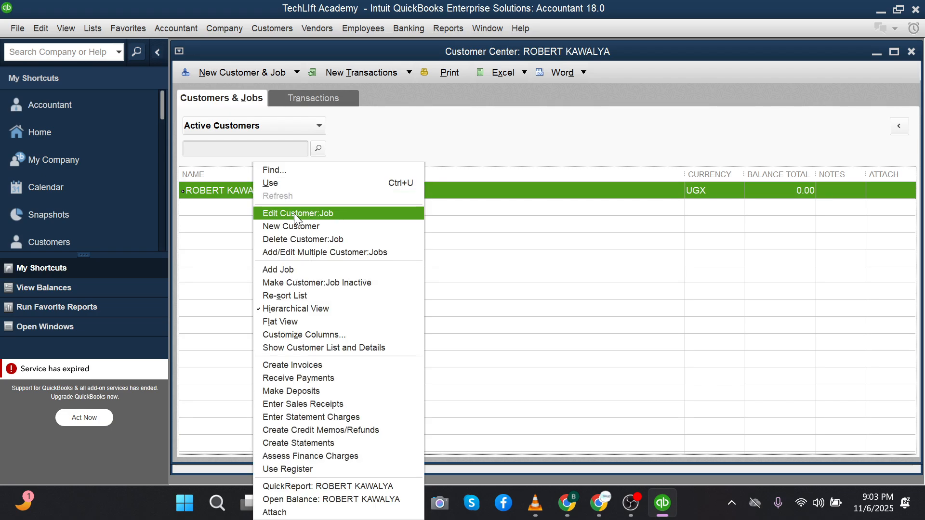
click(444, 200)
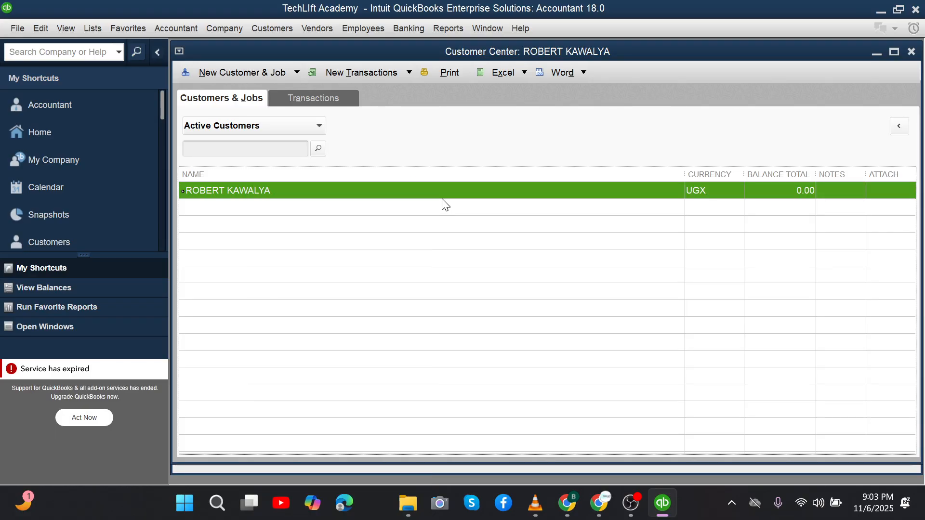